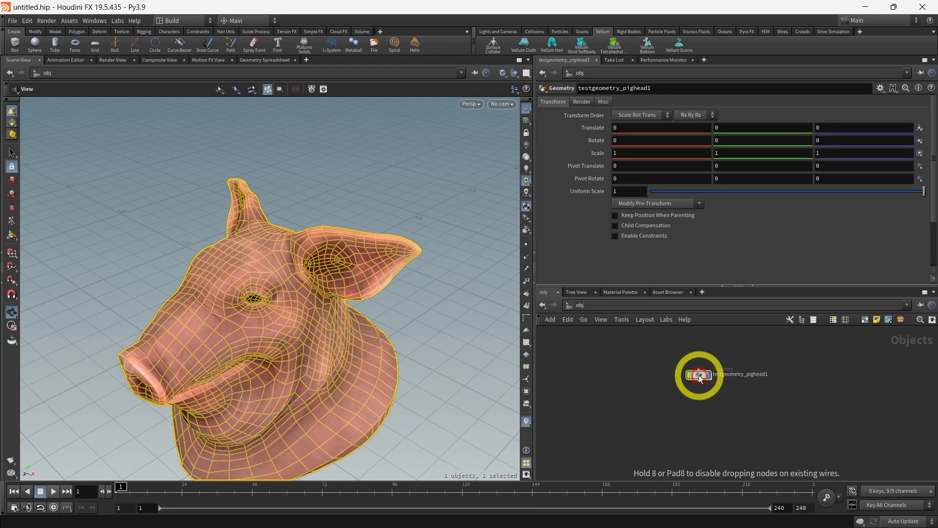
Deselect the pig head and switch the viewport shading to Smooth Shaded
middle_click_drag(444, 360, 398, 303, "alt")
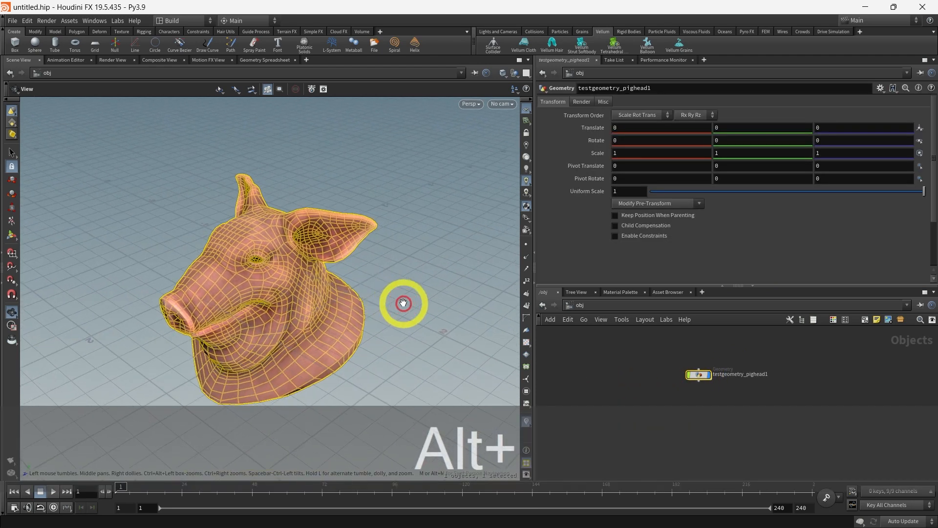
left_click(653, 363)
left_click(503, 73)
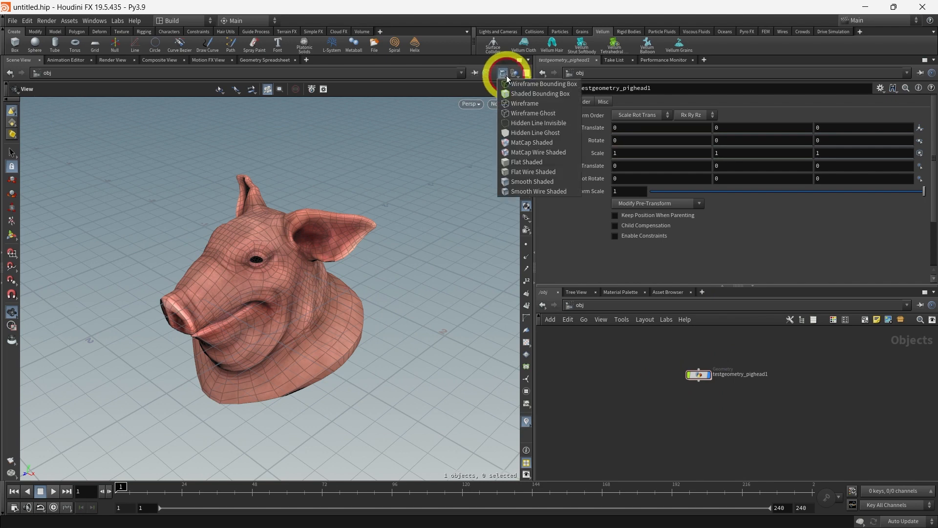
left_click(518, 184)
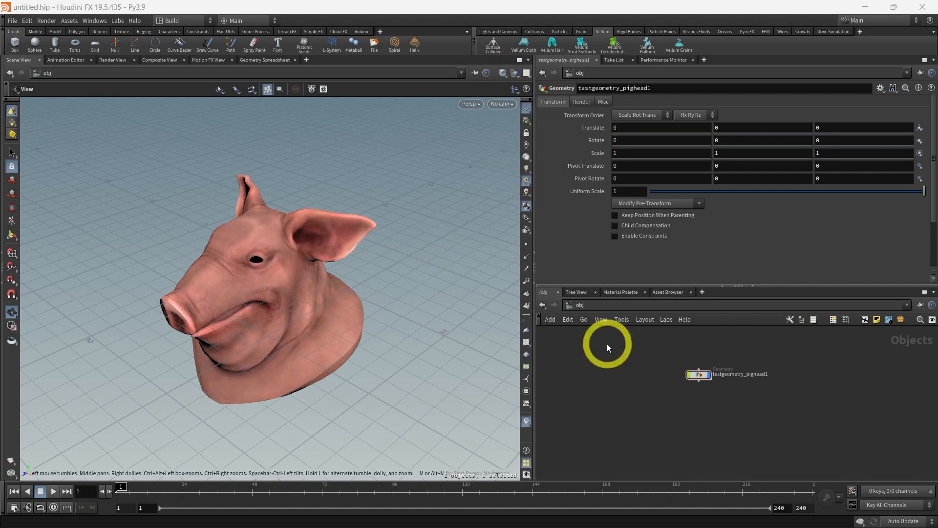
Raise the pig head by setting its Y translation to 3, keeping it in view above the grid
middle_click_drag(718, 129, 746, 107)
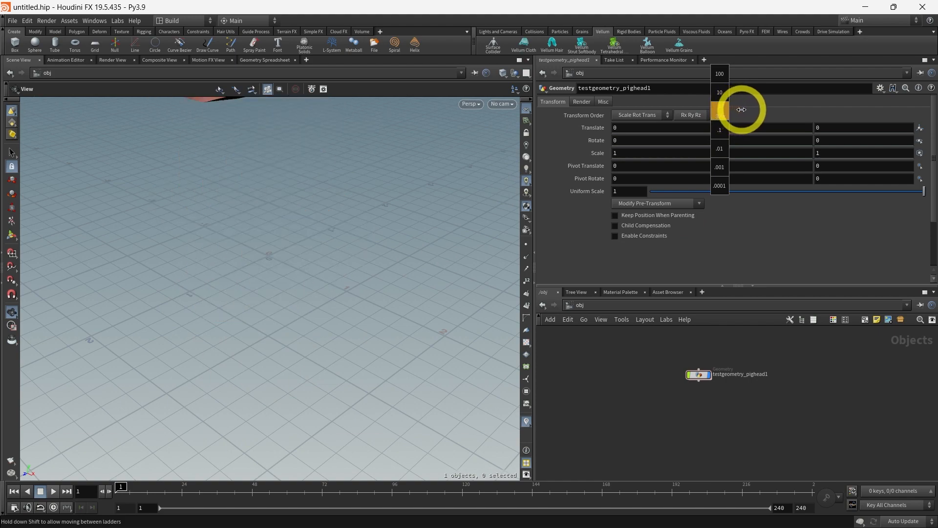
middle_click_drag(365, 274, 331, 381, "alt")
scroll(348, 325, "down", 5, "alt")
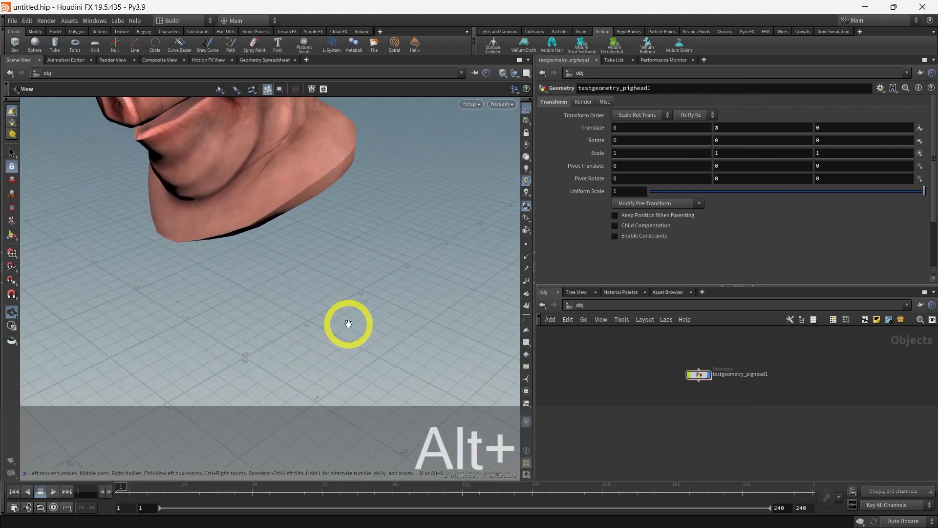
left_click_drag(348, 325, 387, 342, "alt")
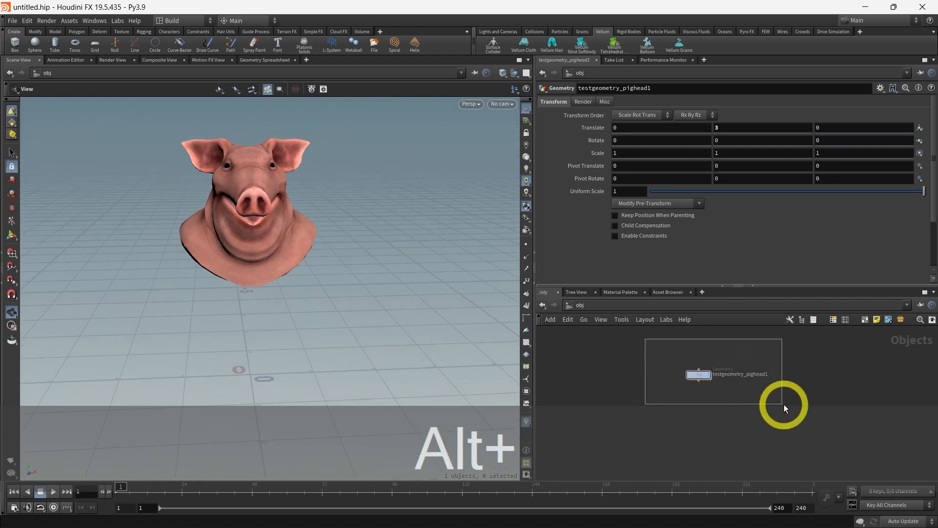
Turn the pig head into a Vellum Strut Softbody and go back to the object level
left_click_drag(783, 404, 787, 403)
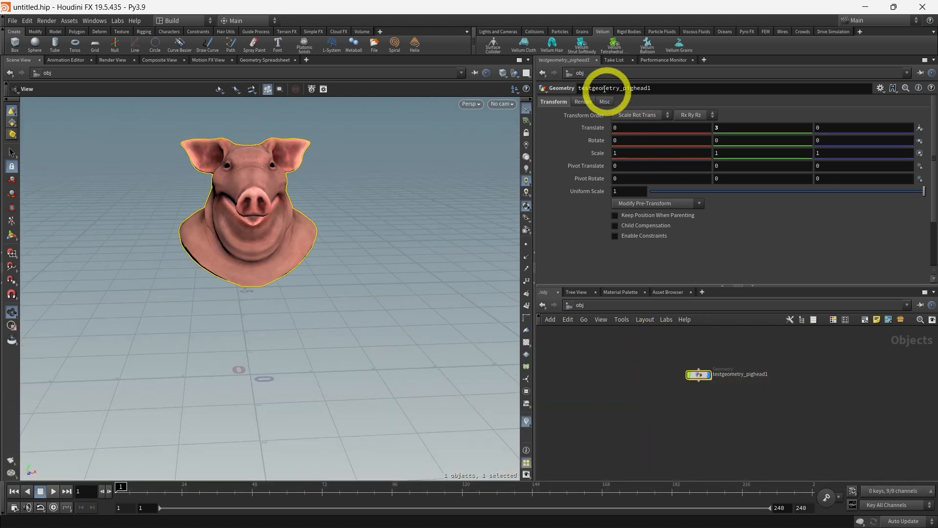
left_click(580, 49)
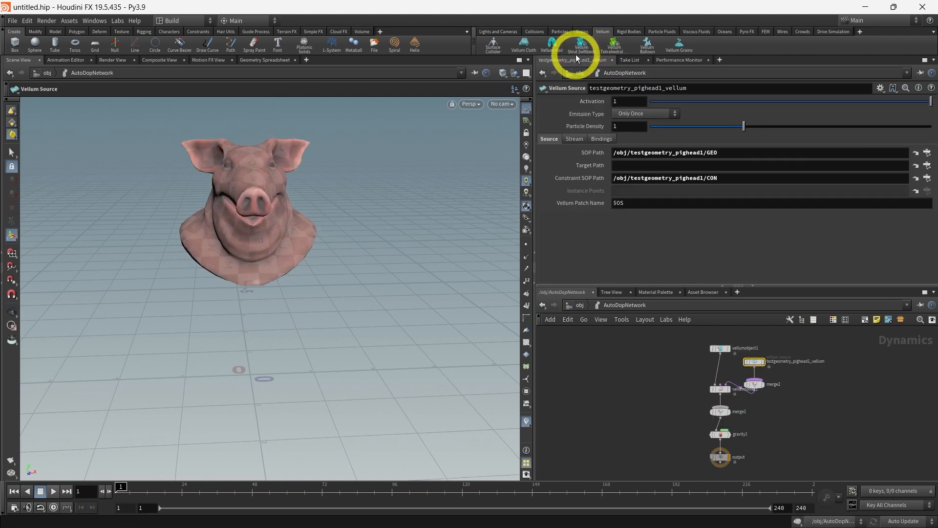
left_click(580, 306)
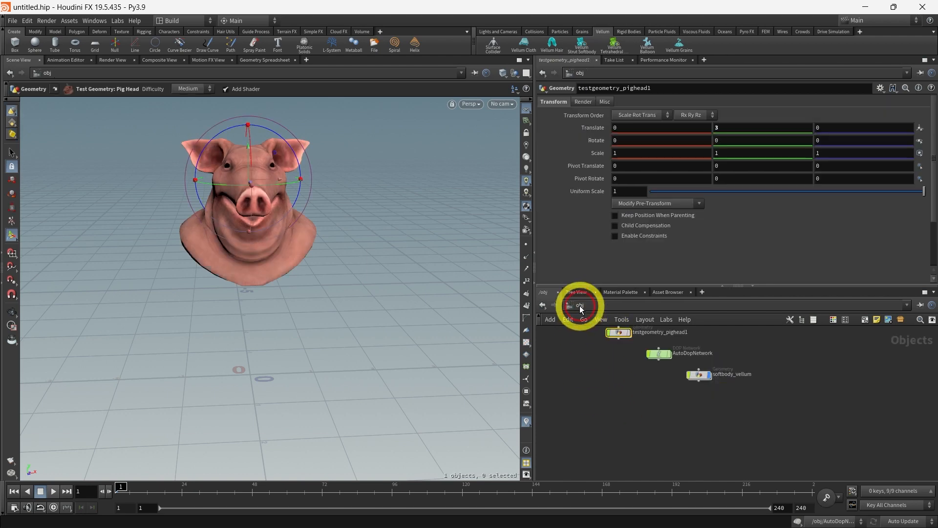
Examine the pig head, AutoDopNetwork and softbody_vellum nodes at object level, selecting softbody_vellum
key("h")
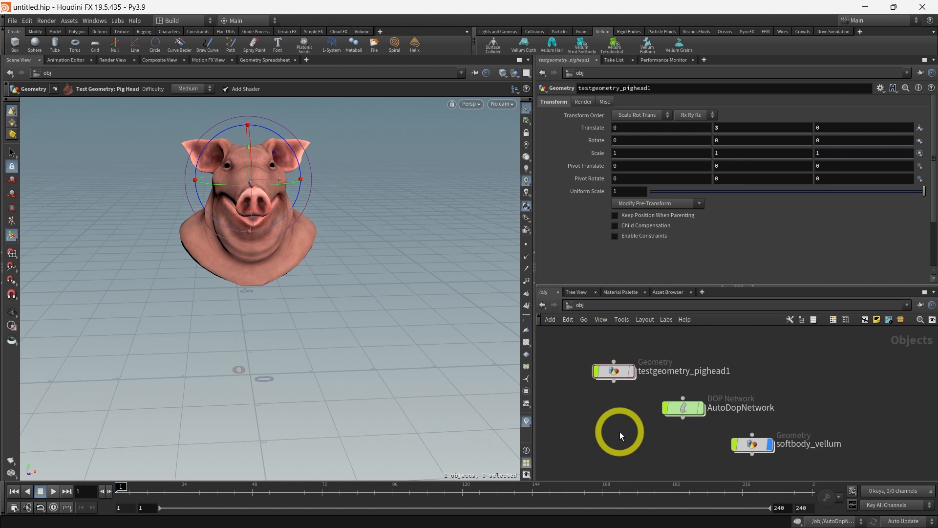
left_click_drag(614, 347, 704, 382)
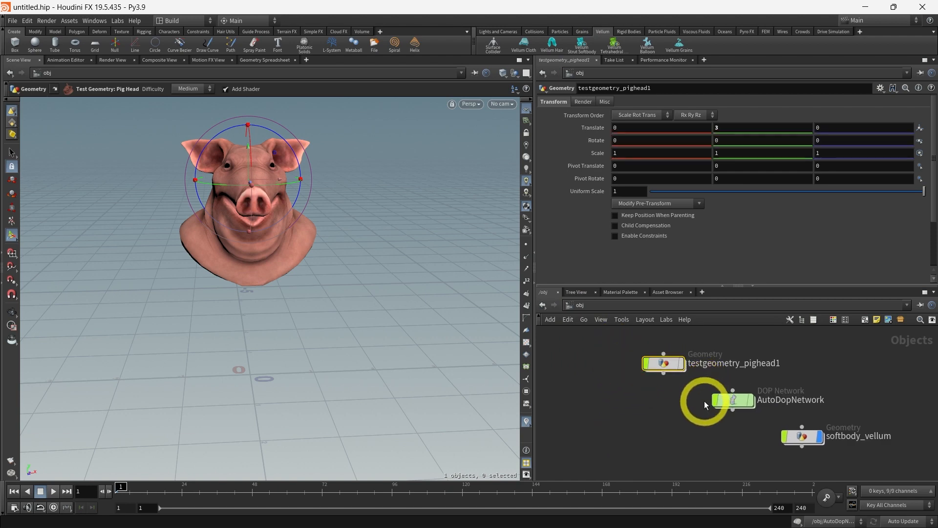
left_click_drag(752, 414, 856, 461)
left_click(729, 460)
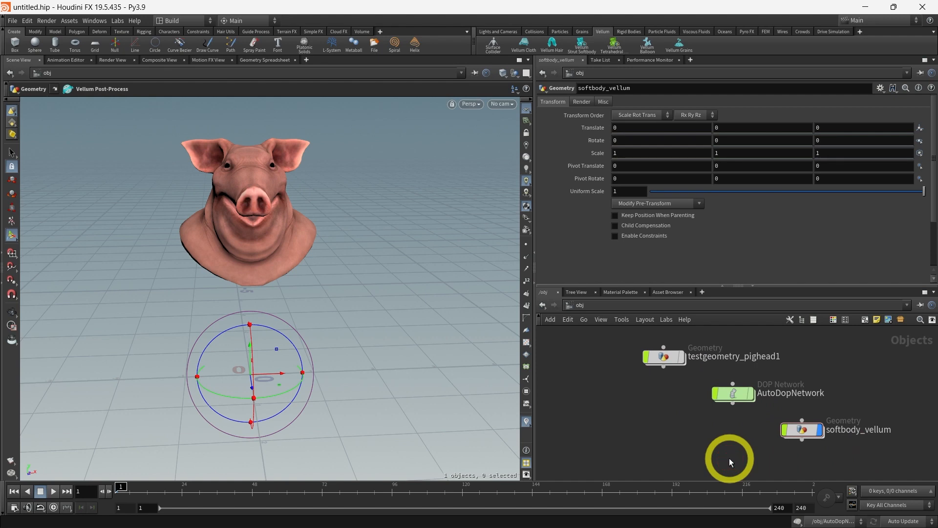
Inside the testgeometry_pighead1 network, enlarge the network editor and move the GEO null clear of the constraint nodes
double_click(662, 357)
scroll(603, 392, "up", 2)
mouse_move(650, 378)
middle_mouse_down()
mouse_move(603, 391)
mouse_move(652, 383)
middle_mouse_up()
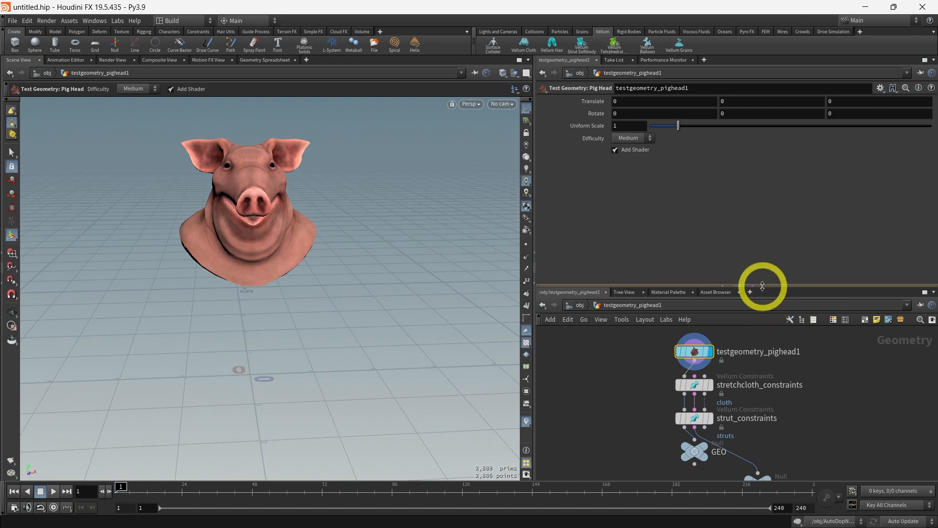
left_click_drag(763, 286, 758, 197)
left_click_drag(665, 435, 654, 441)
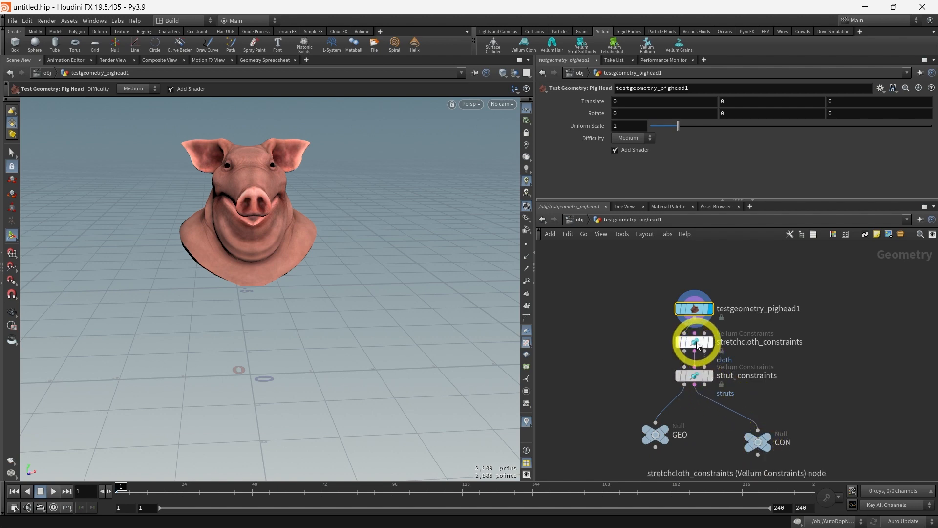
mouse_move(698, 346)
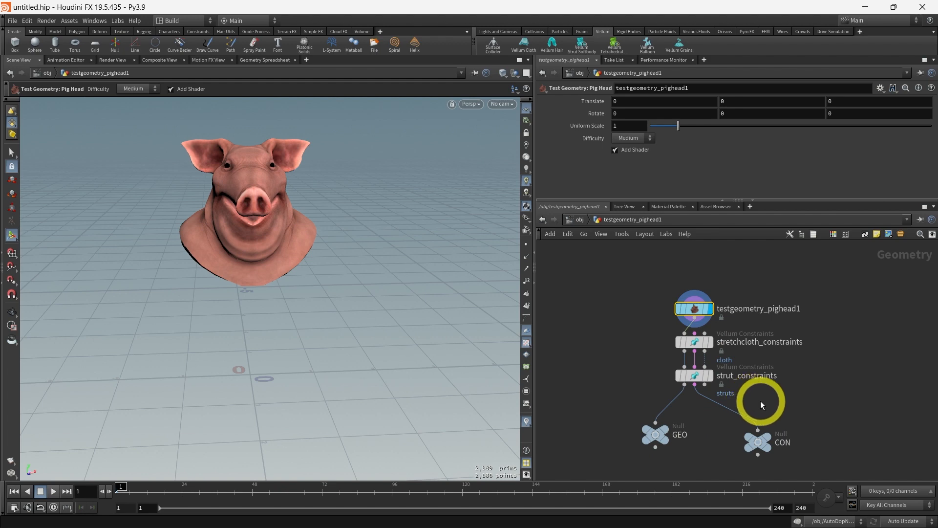
In AutoDopNetwork, spread out the vellumobject1, Vellum Source and merge2 nodes above the Vellum solver
left_click(579, 220)
double_click(732, 351)
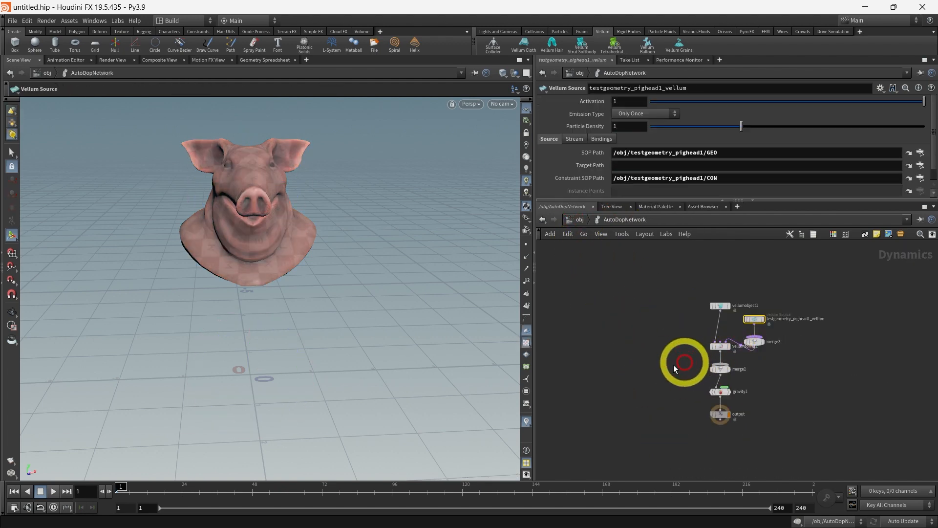
left_click_drag(691, 298, 648, 308)
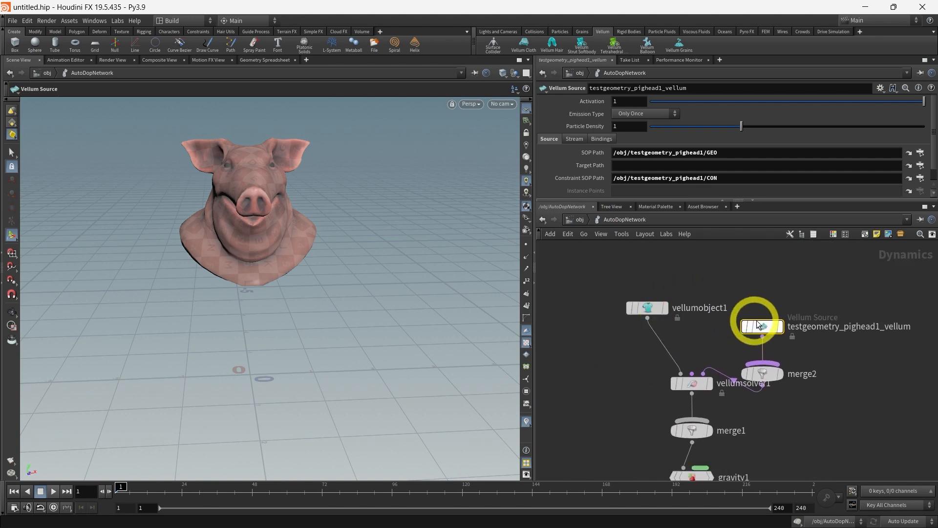
left_click_drag(762, 326, 777, 277)
left_click_drag(769, 375, 771, 320)
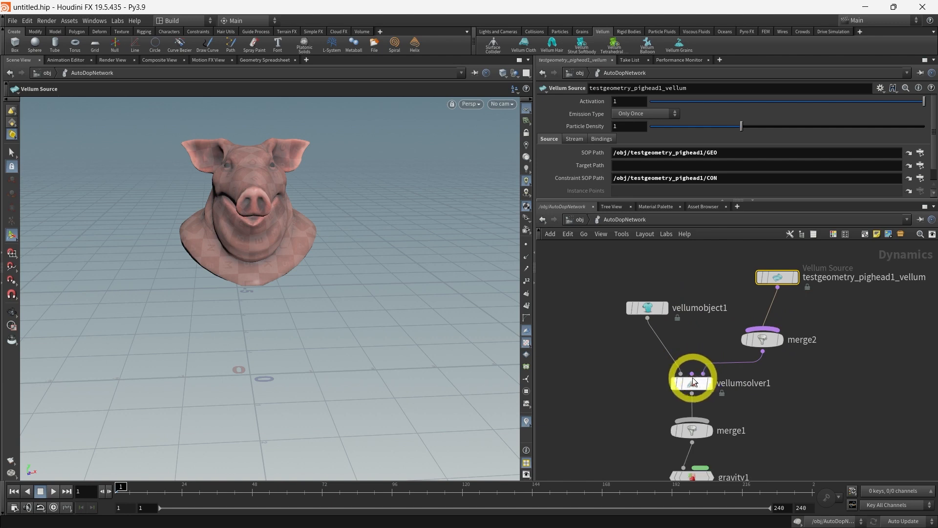
middle_click_drag(617, 415, 630, 306)
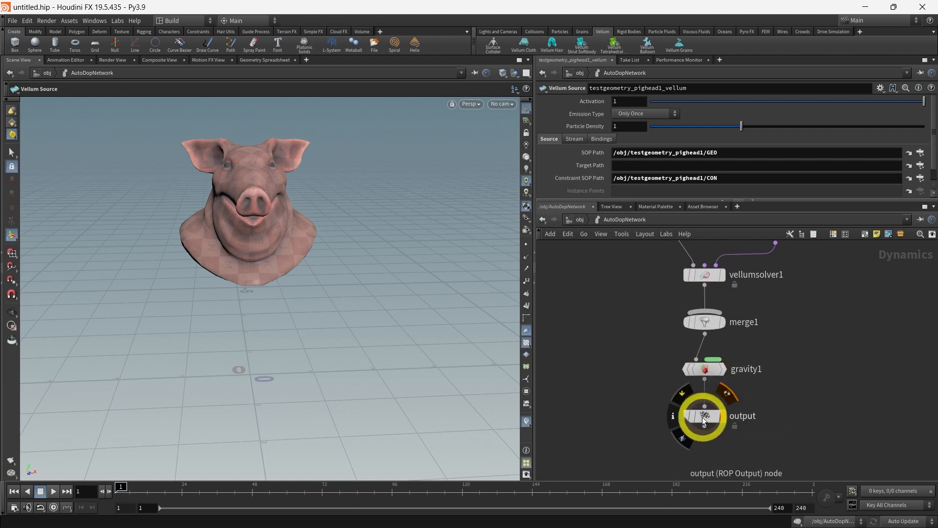
middle_click_drag(795, 415, 832, 459)
scroll(866, 430, "down", 1)
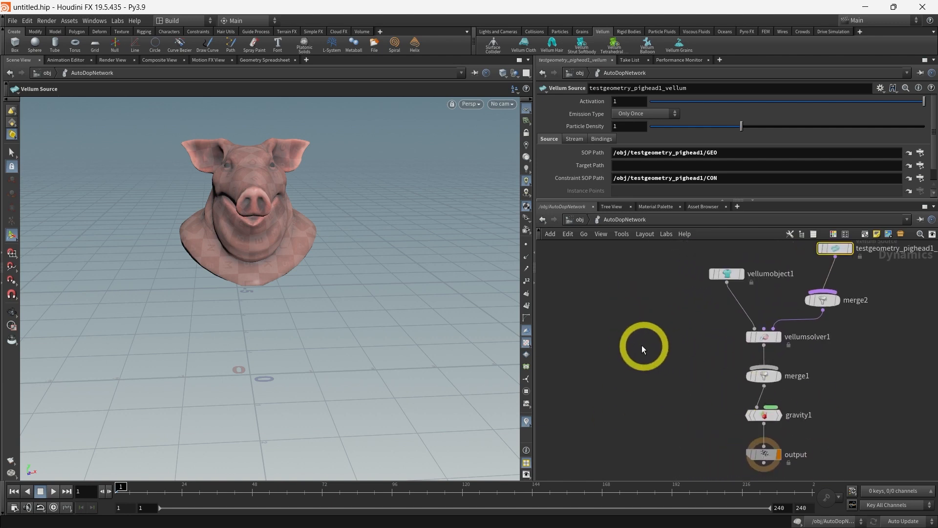
key("Tab")
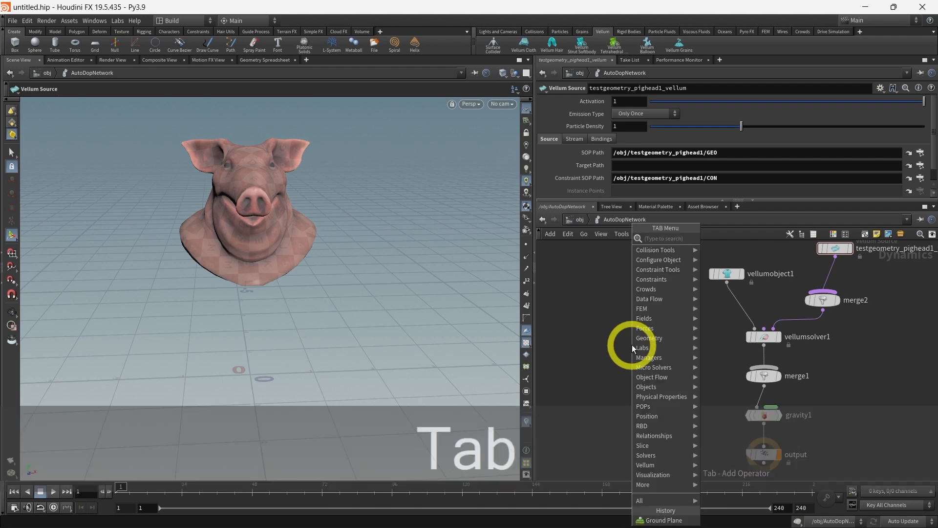
left_click(618, 264)
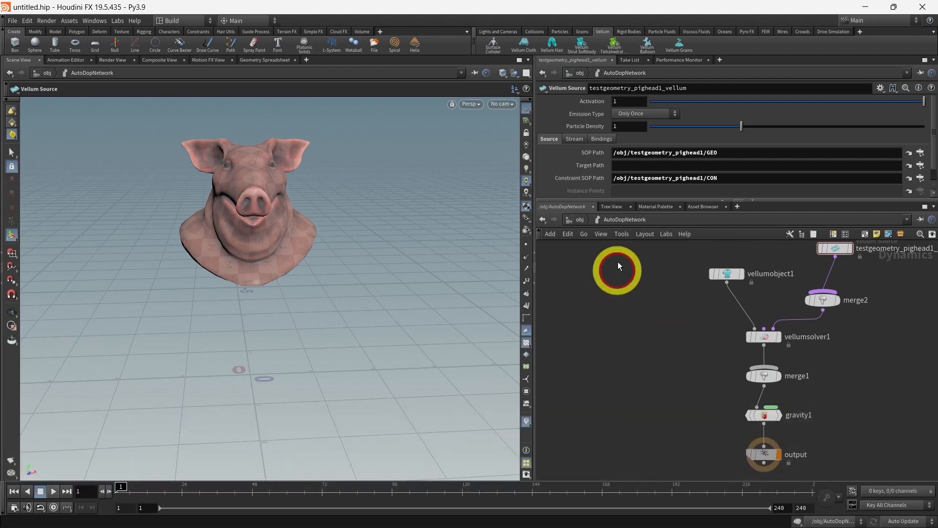
Return to the object level with the Select tool active and play the simulation to check how the head falls, stopping it
left_click(580, 220)
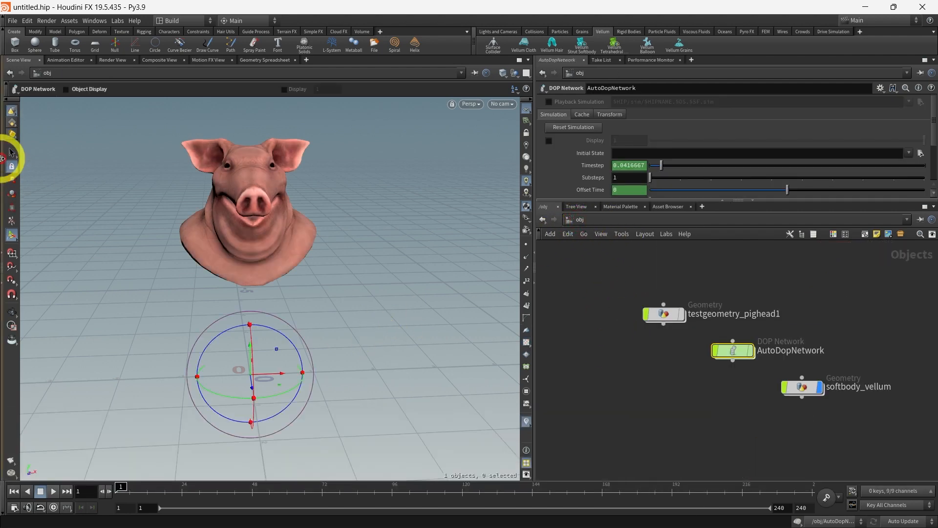
left_click(10, 153)
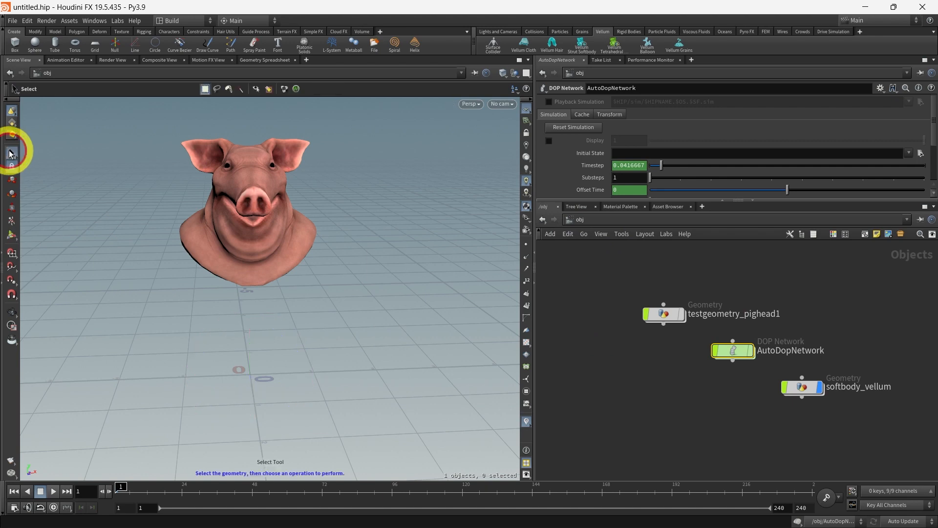
left_click(55, 492)
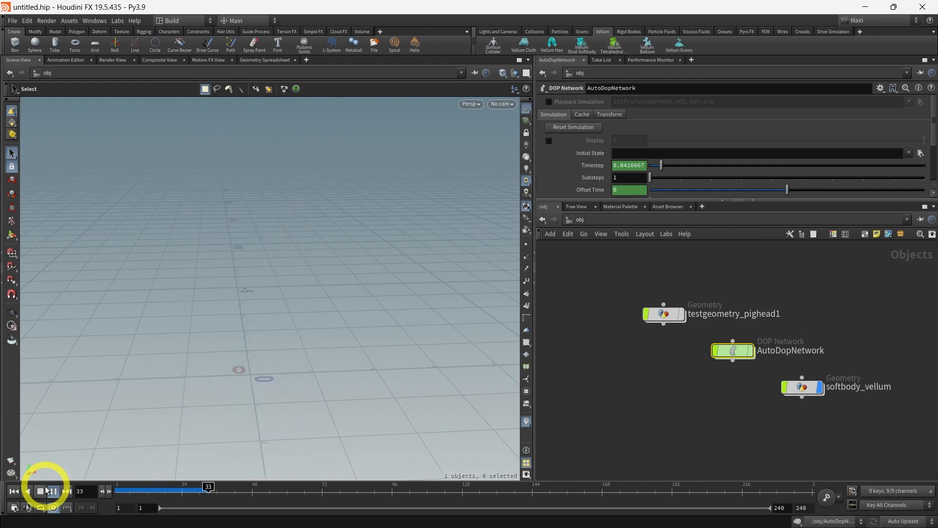
left_click(54, 492)
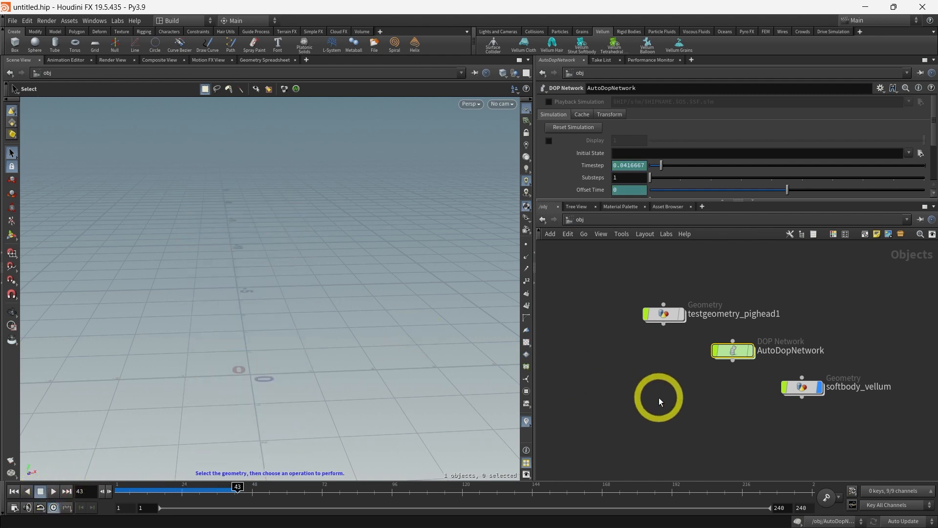
Add a Ground Plane node inside AutoDopNetwork and connect its output to merge1
double_click(734, 352)
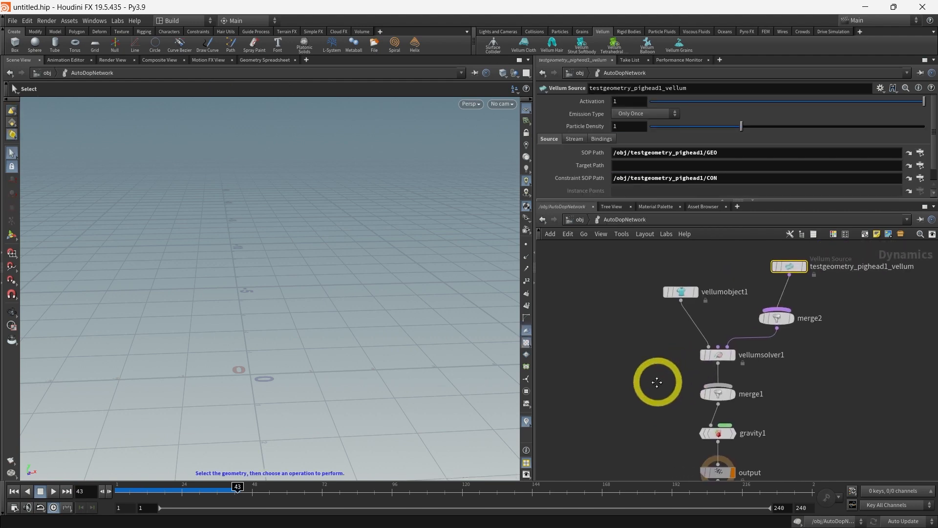
key("Tab")
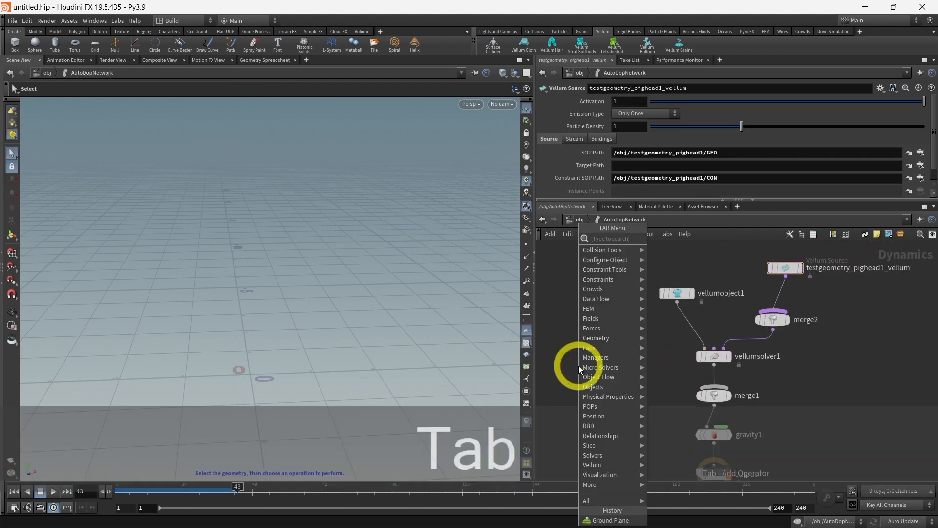
type("groun")
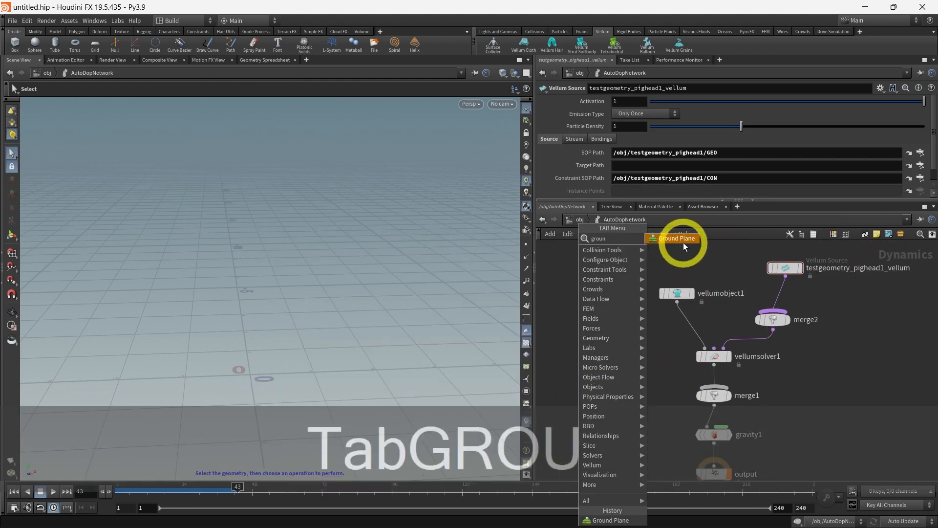
left_click(679, 238)
left_click(584, 368)
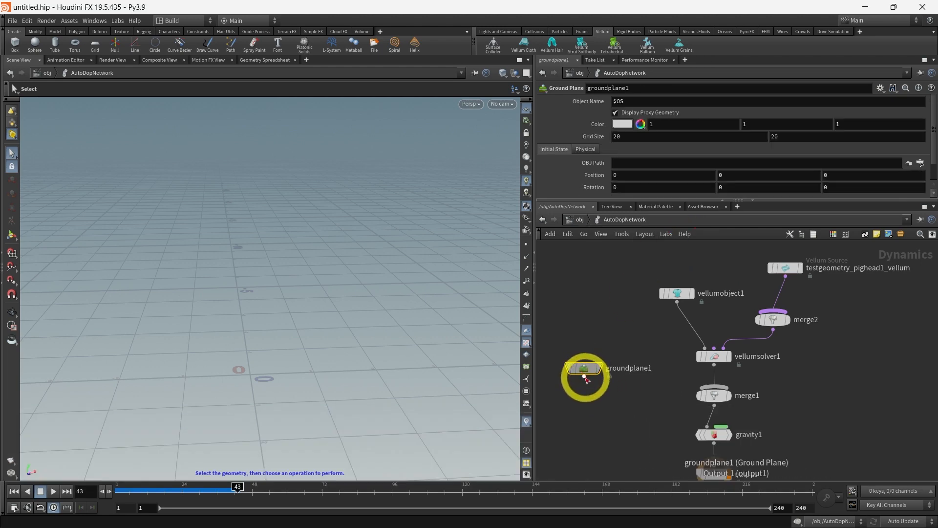
left_click_drag(584, 376, 682, 390)
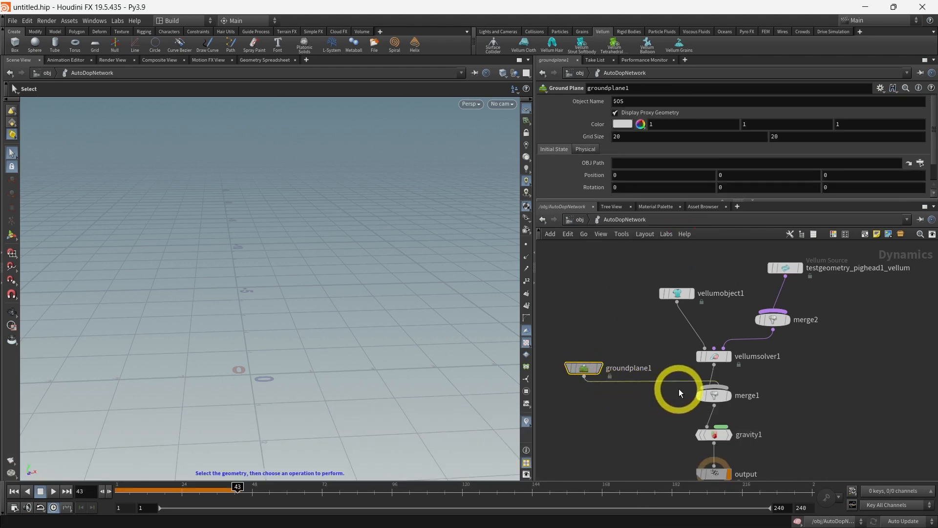
Rewind to frame 1 and play the simulation at object level to watch the head fall onto the ground plane
left_click_drag(243, 476, 117, 486)
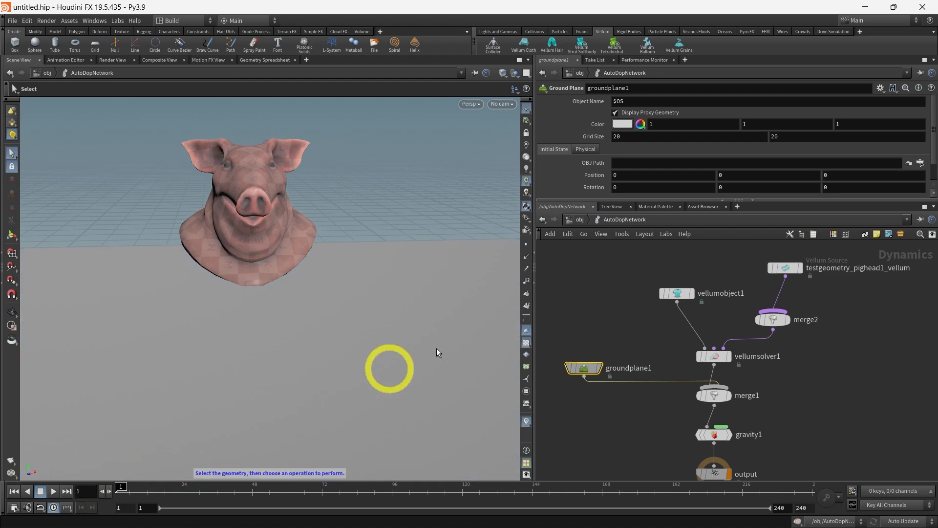
left_click(578, 222)
left_click(412, 311)
scroll(406, 360, "down", 1, "alt")
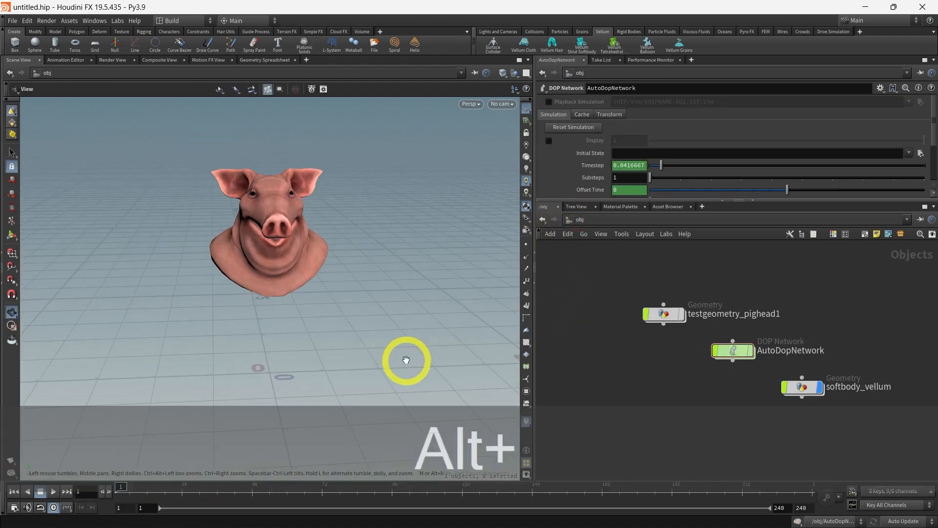
left_click_drag(406, 360, 397, 347, "alt")
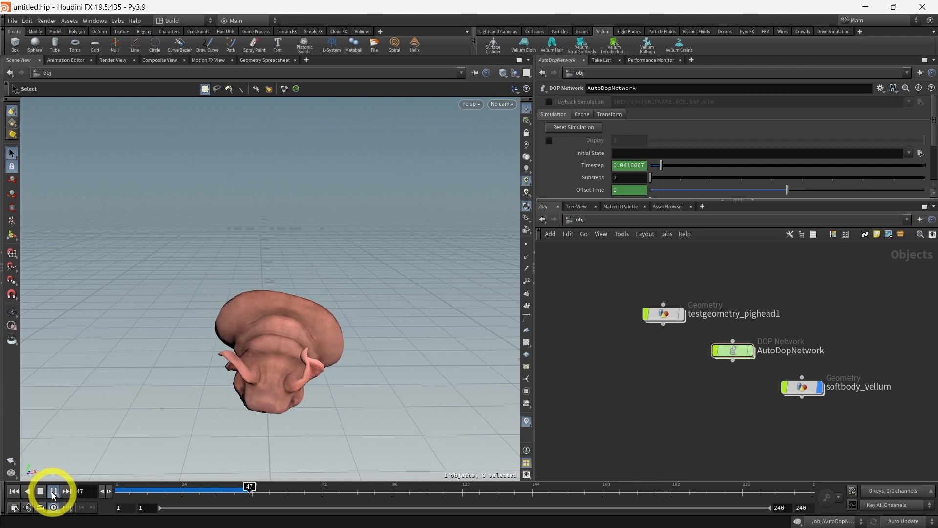
left_click(53, 491)
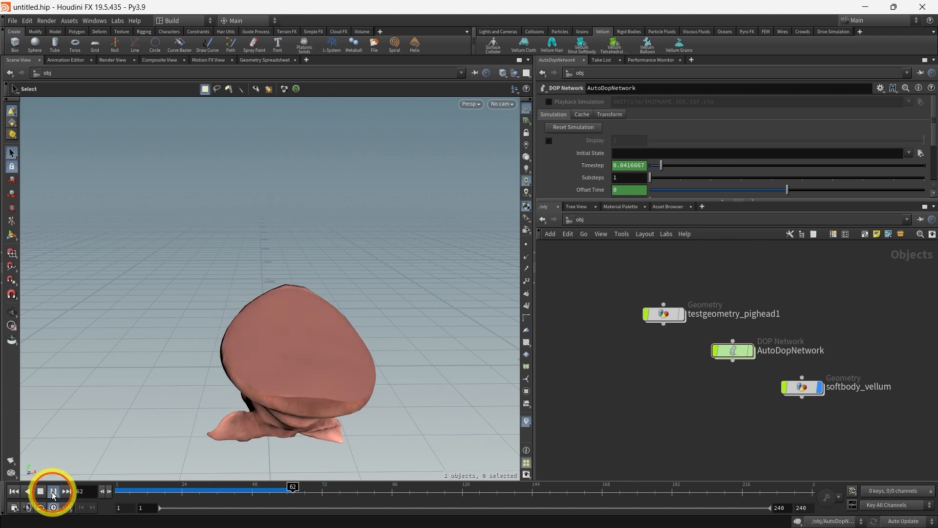
Rewind to frame 1 and open the testgeometry_pighead1 network with the strut_constraints node selected
left_click_drag(289, 486, 95, 491)
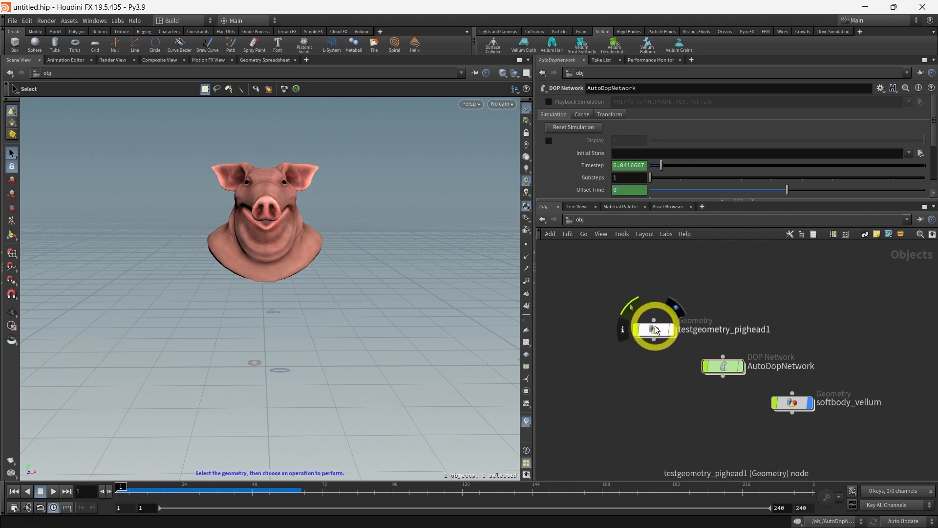
double_click(650, 326)
scroll(638, 358, "up", 3)
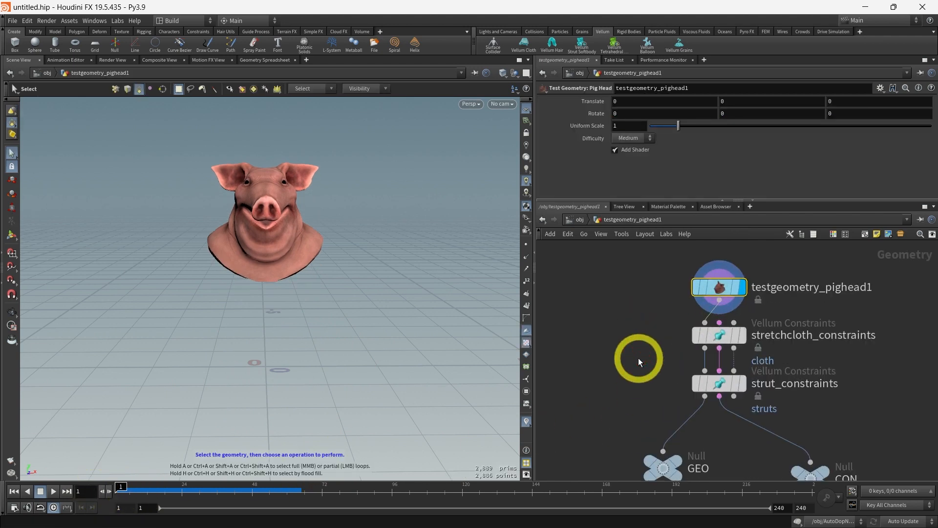
left_click(781, 386)
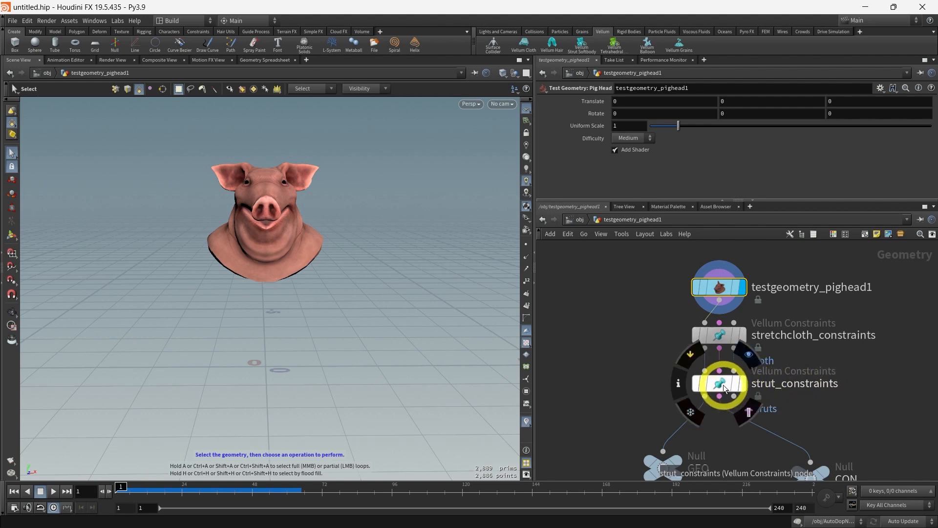
double_click(721, 385)
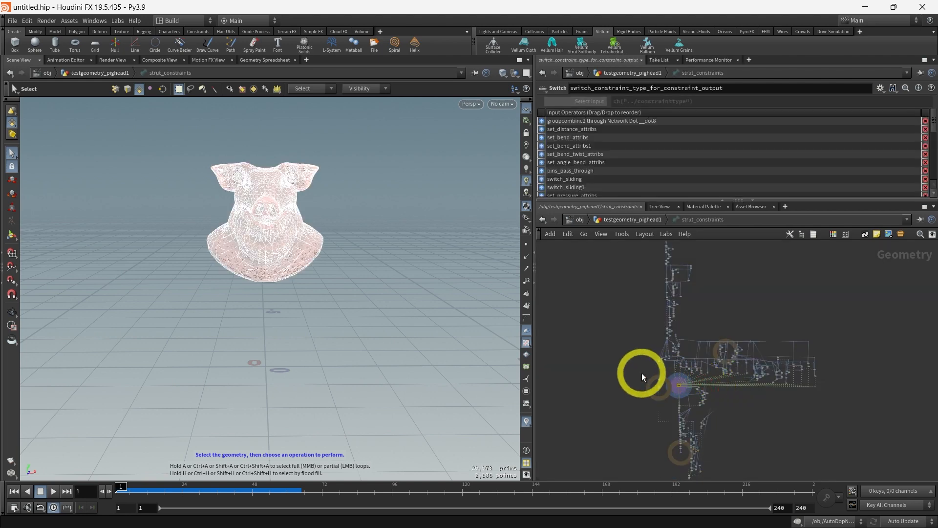
left_click(580, 220)
double_click(656, 328)
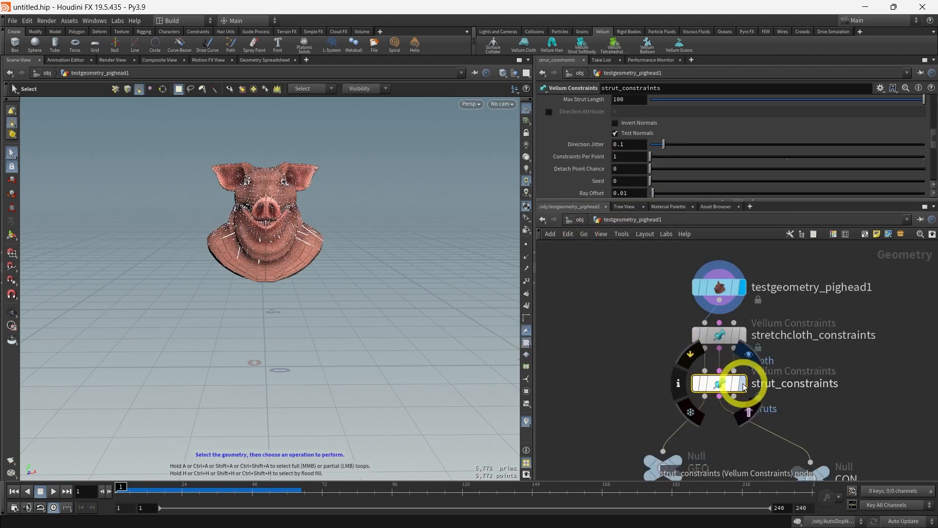
Enlarge the parameter area to show the Strut Search settings of strut_constraints and display the CON null's constraint geometry
left_click_drag(762, 201, 760, 292)
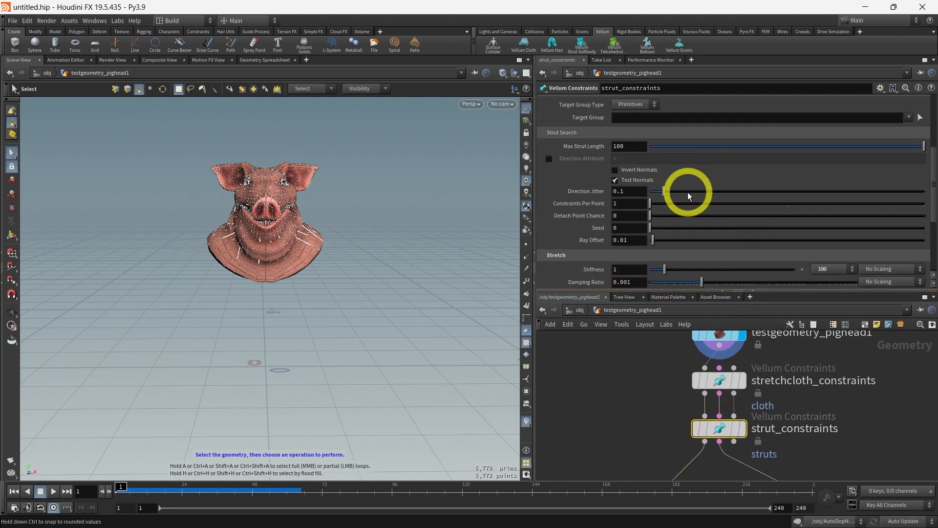
scroll(687, 192, "down", 1)
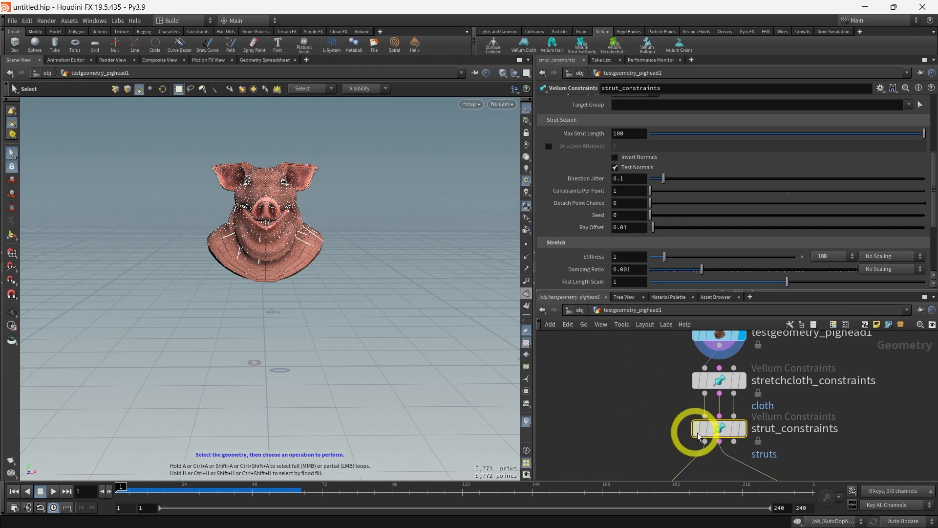
scroll(863, 442, "down", 4)
middle_click_drag(840, 459, 805, 444)
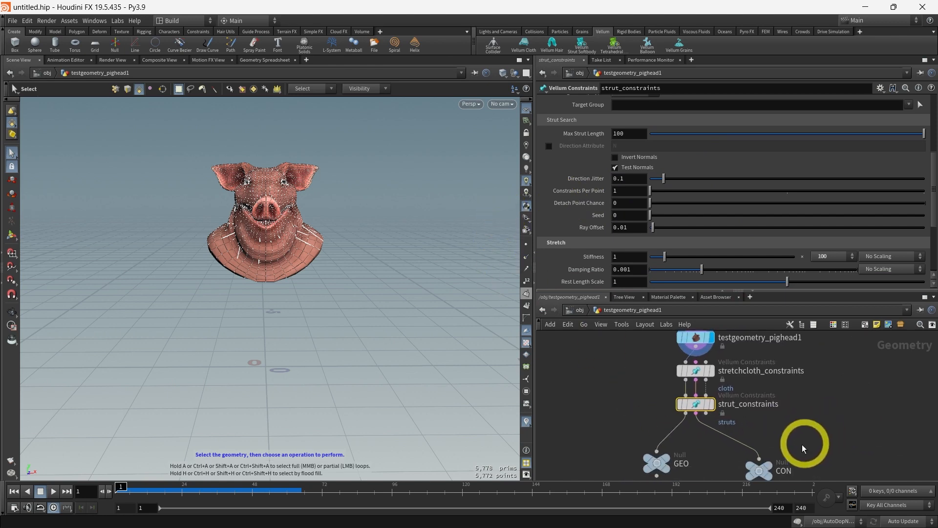
left_click(687, 409)
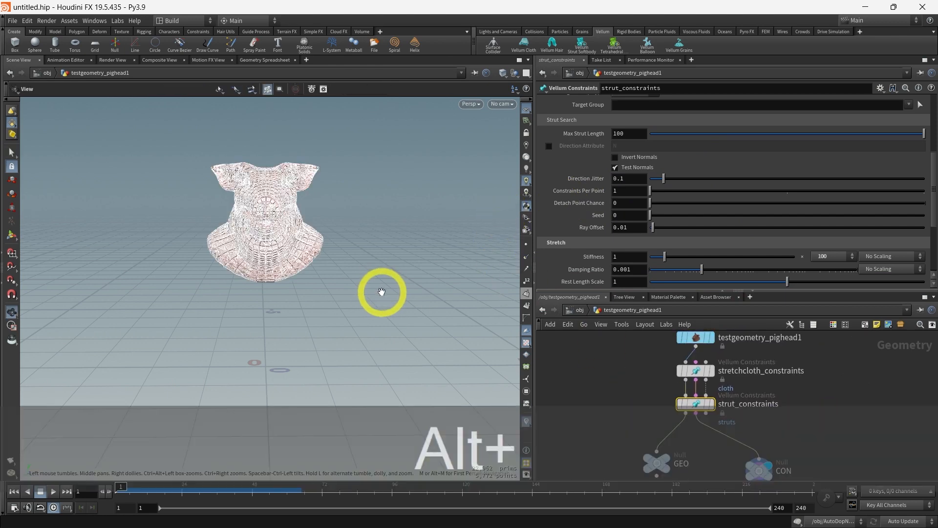
Inspect the strut lines up close and set Constraints Per Point on strut_constraints to 10
mouse_move(379, 292)
left_mouse_down("alt")
mouse_move(321, 293)
mouse_move(371, 308)
mouse_move(383, 298)
left_mouse_up("alt")
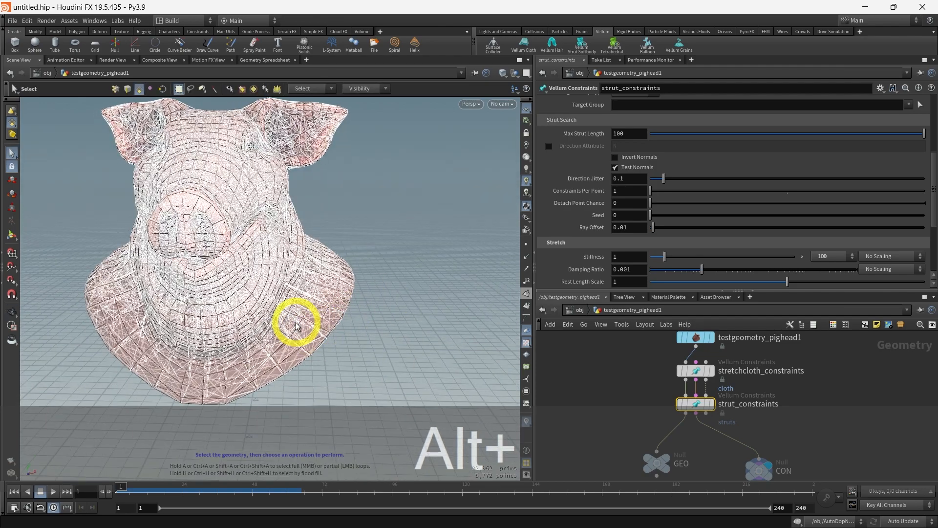
left_click_drag(331, 329, 314, 325, "alt")
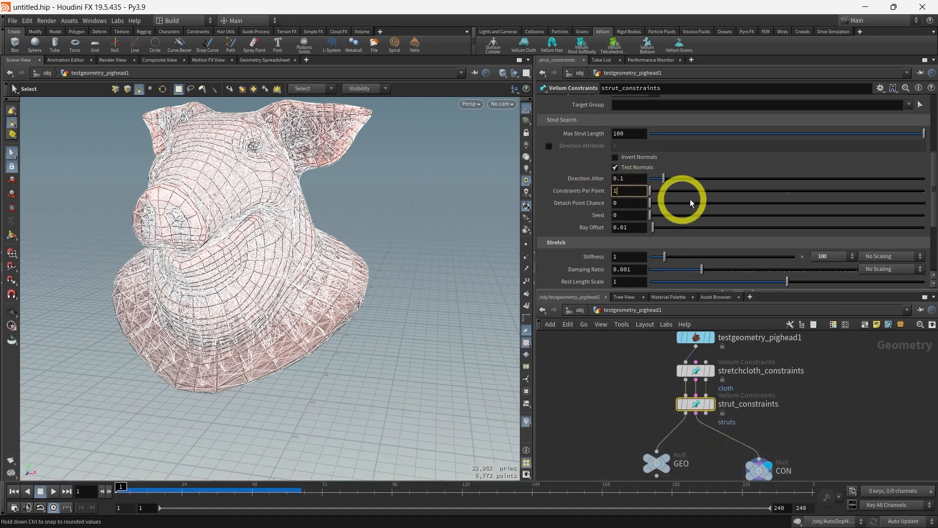
type("0")
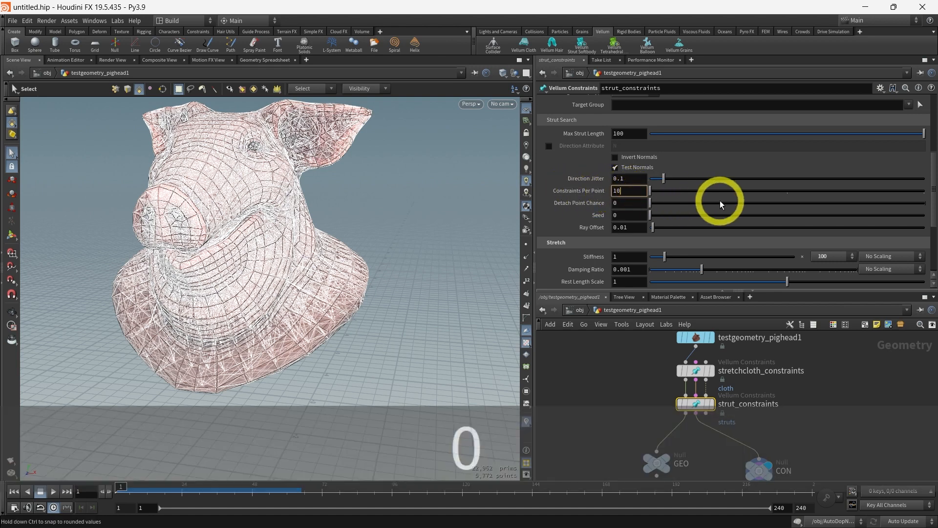
key("Return")
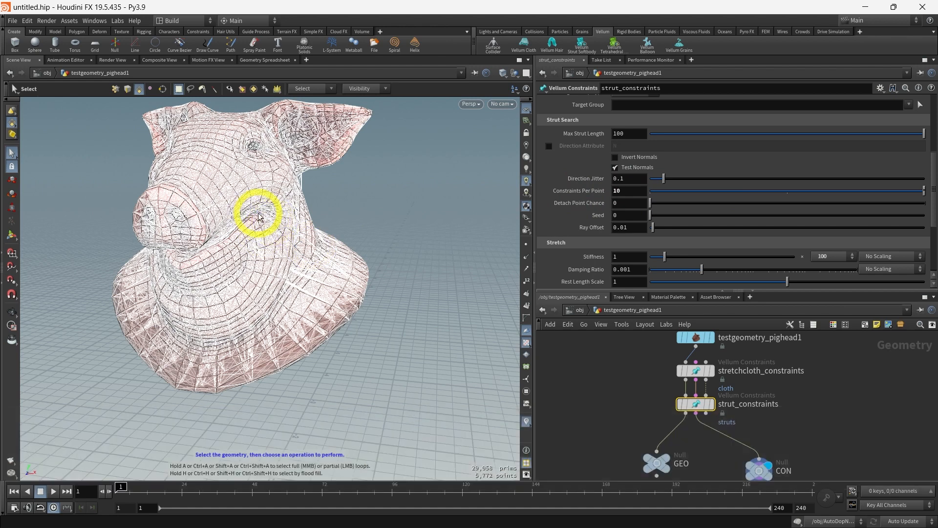
Play the simulation at object level to check how the head lands with 10 constraints per point, and rewind to frame 1
left_click(579, 311)
left_click_drag(417, 364, 377, 321, "alt")
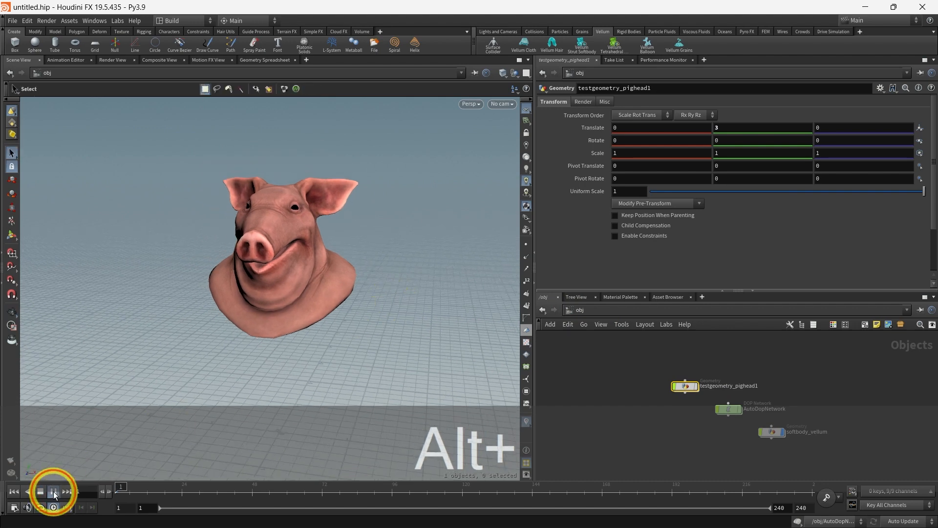
left_click(53, 491)
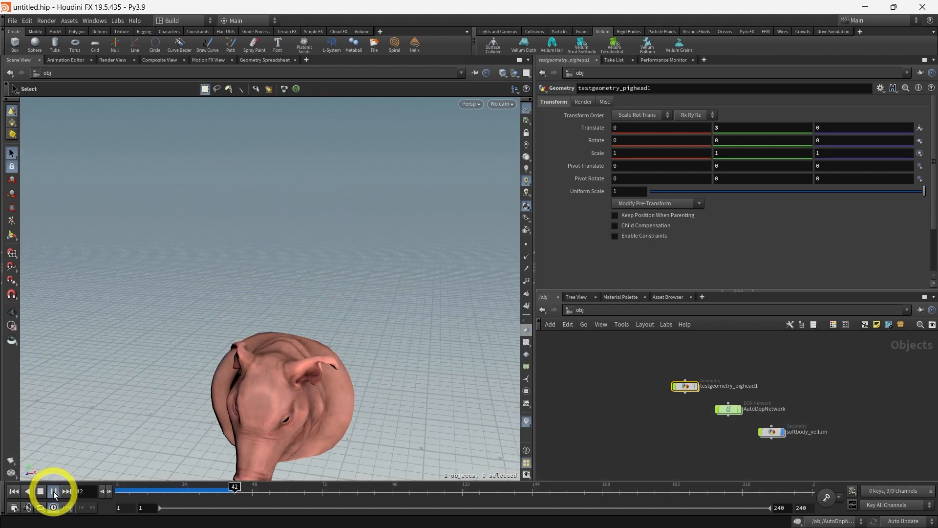
left_click_drag(234, 486, 115, 486)
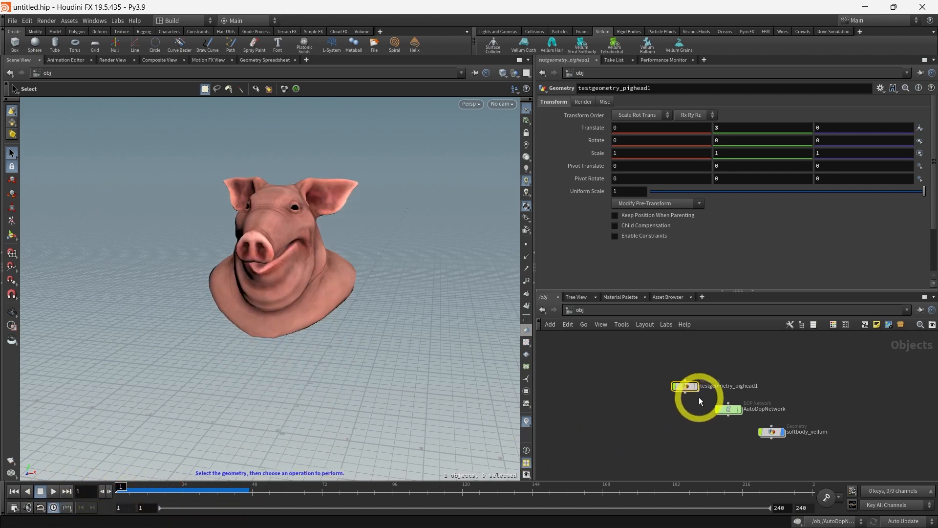
Reopen the pig head network, raise Constraints Per Point on strut_constraints to 100 and inspect the struts from a closer angle
double_click(685, 386)
left_click(614, 191)
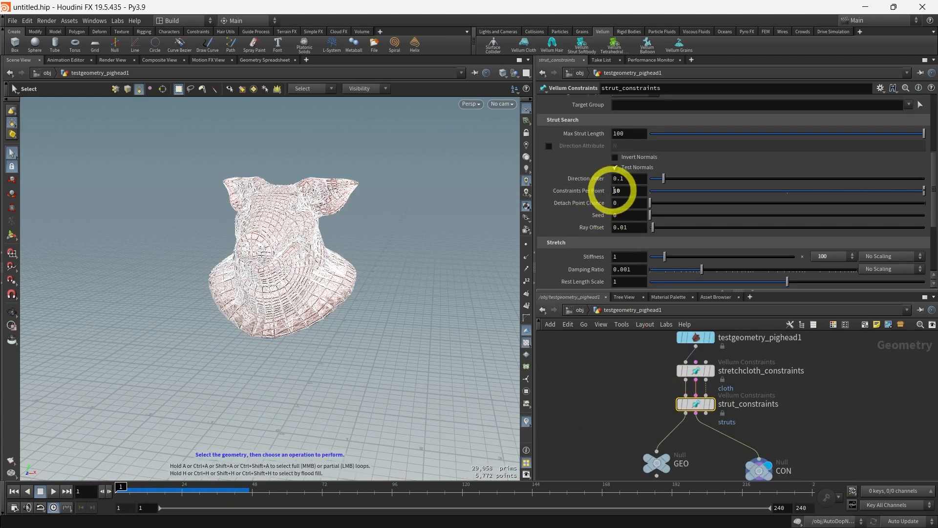
left_click(642, 195)
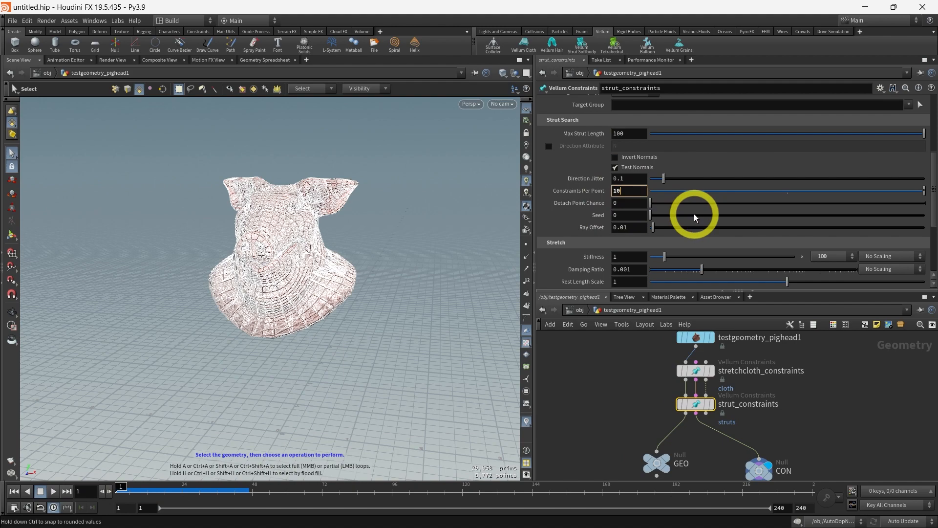
type("0")
key("Return")
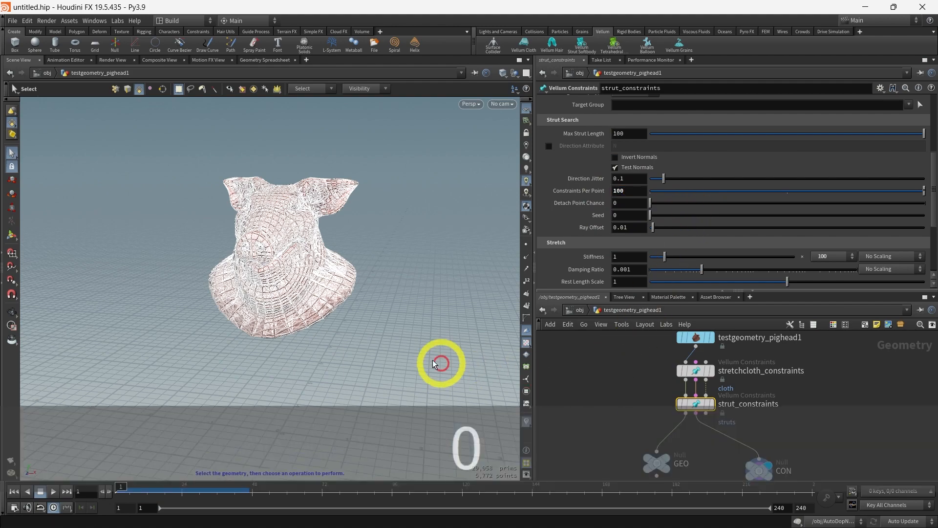
left_click_drag(309, 324, 357, 303, "alt")
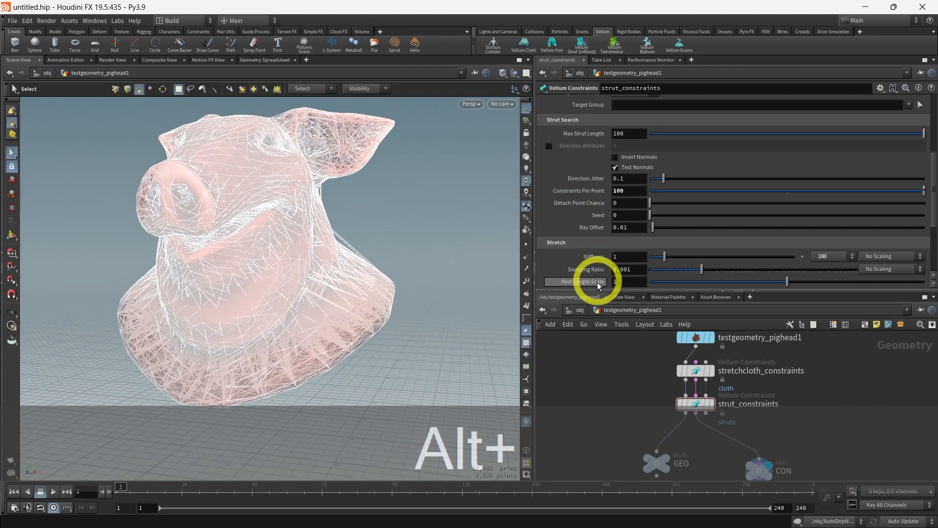
Return to the object level and play the simulation with the denser struts, stopping it at frame 54
left_click(580, 310)
right_click_drag(421, 383, 377, 265, "alt")
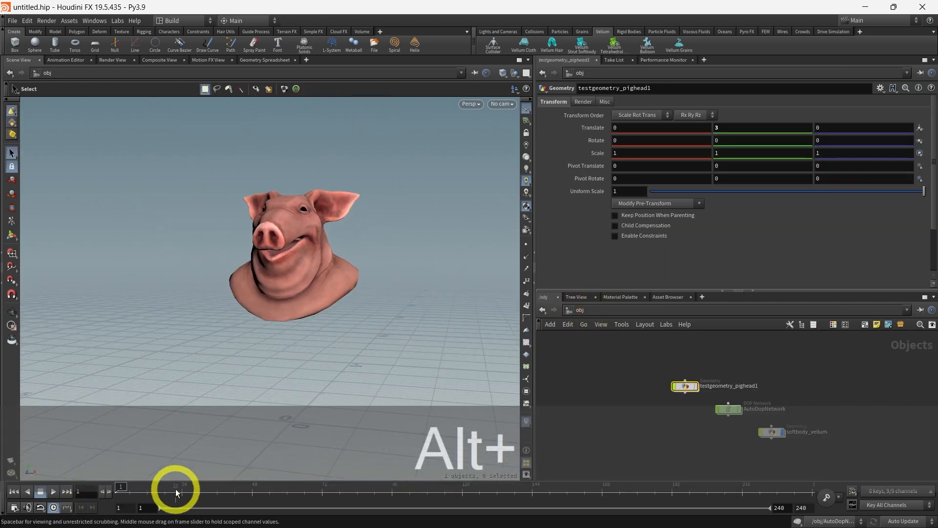
left_click(54, 492)
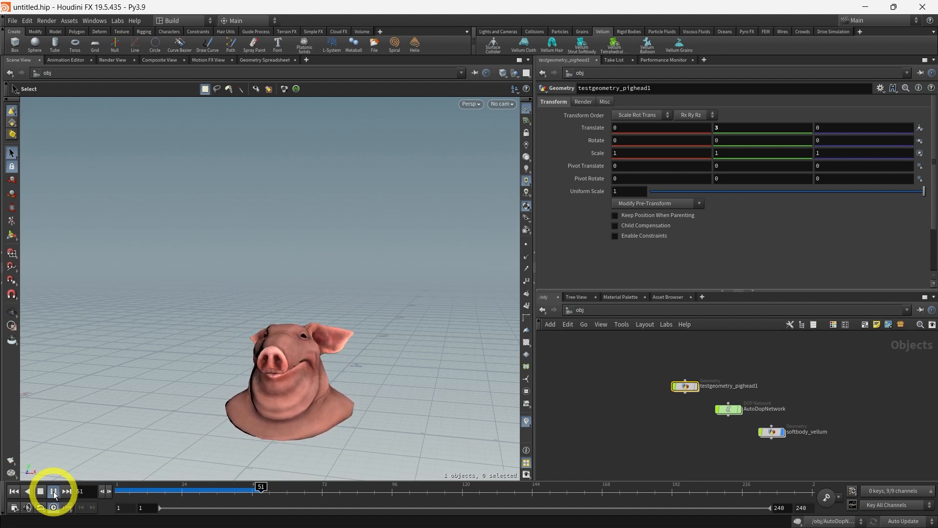
left_click(54, 491)
Open the pig head network and set the Ray Offset of strut_constraints to 0.201
double_click(687, 386)
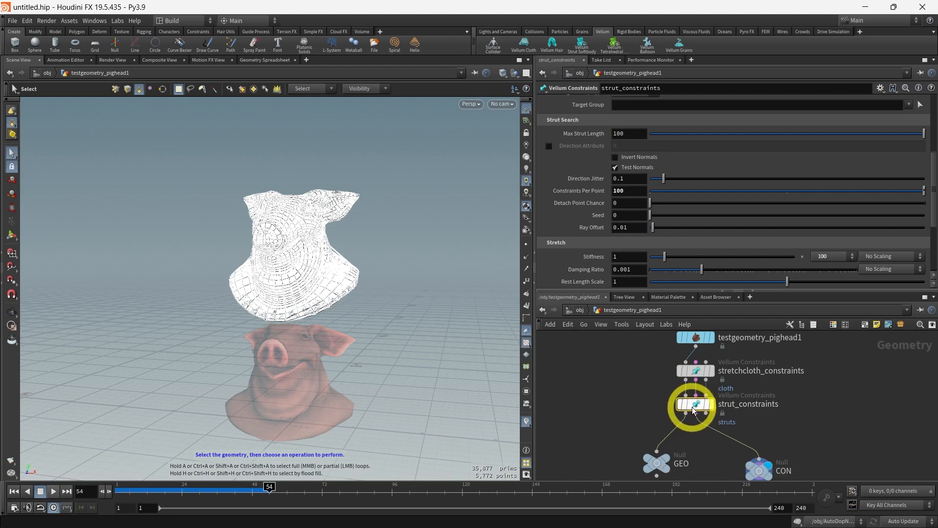
left_click_drag(403, 334, 360, 283, "alt")
scroll(361, 284, "up", 5, "alt")
scroll(366, 299, "down", 6, "alt")
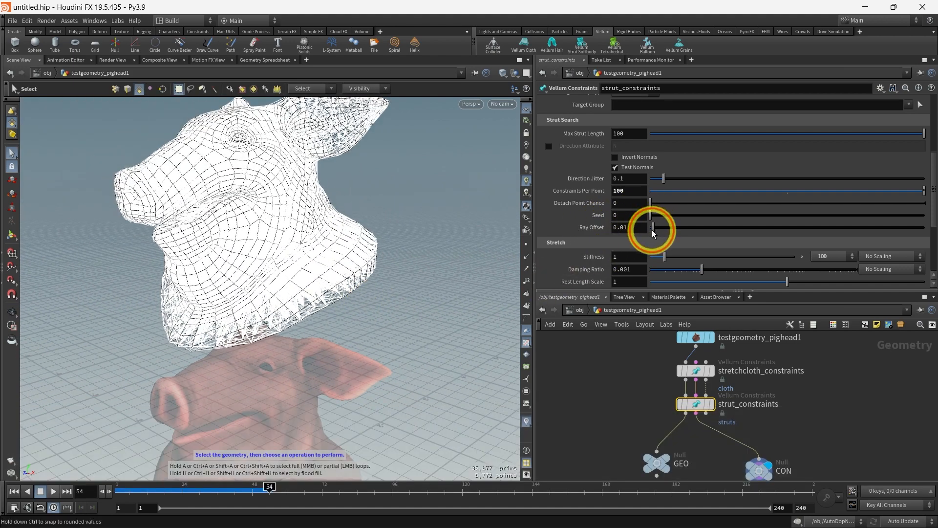
left_click_drag(671, 230, 705, 230)
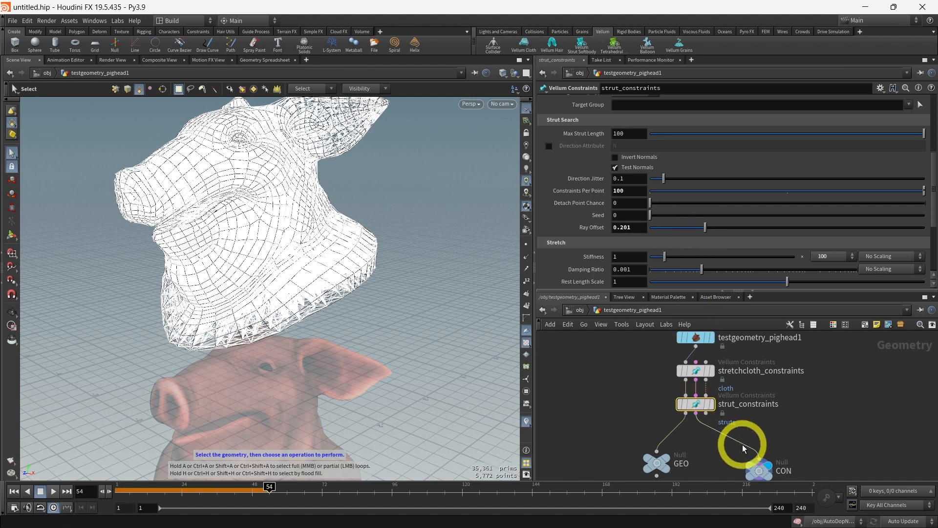
Examine the CON null's constraint lines from another angle, go up to the object level and re-enter the pig head network
left_click(760, 470)
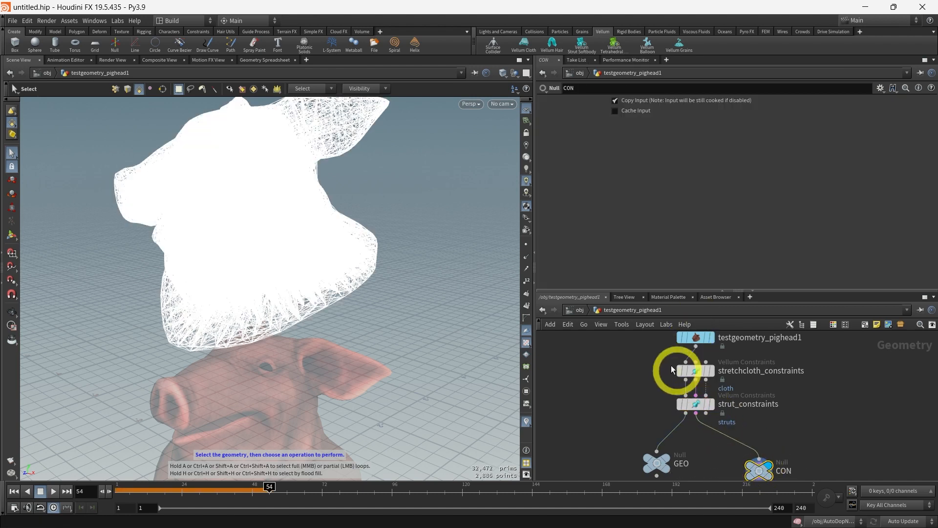
left_click_drag(308, 291, 411, 272, "alt")
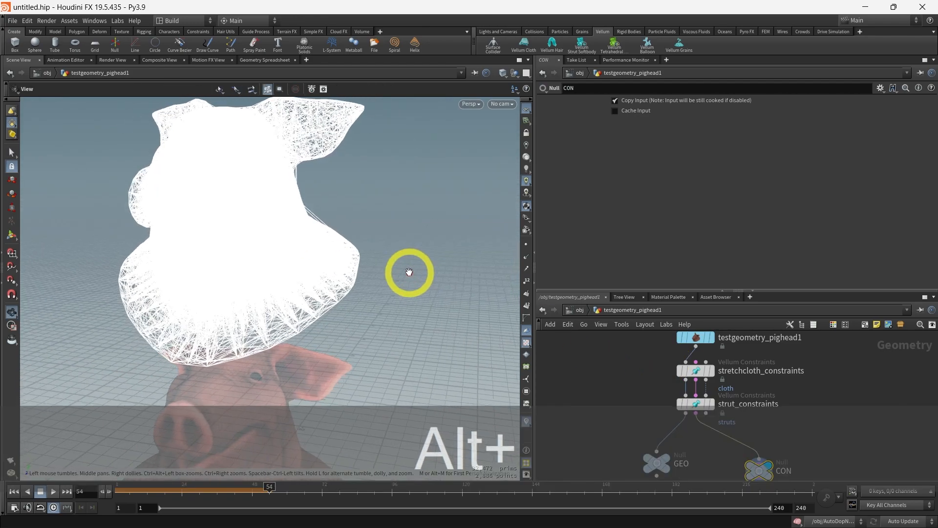
left_click(580, 310)
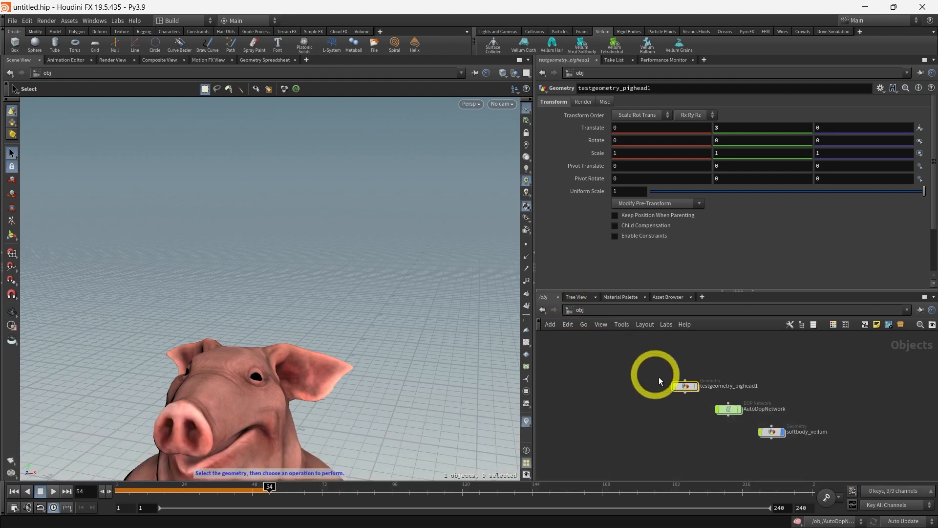
left_click(684, 386)
double_click(685, 387)
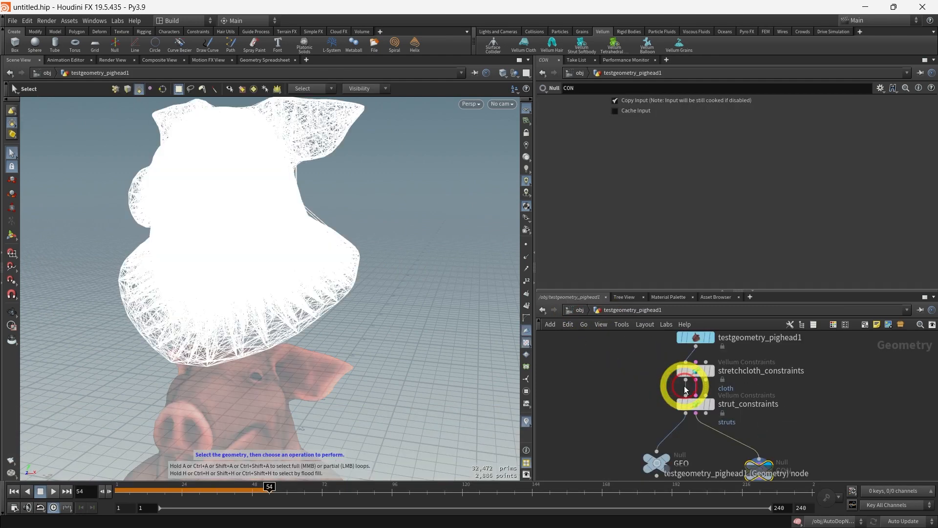
Set the Direction Jitter of strut_constraints to 0.816
left_click(634, 393)
left_click(693, 405)
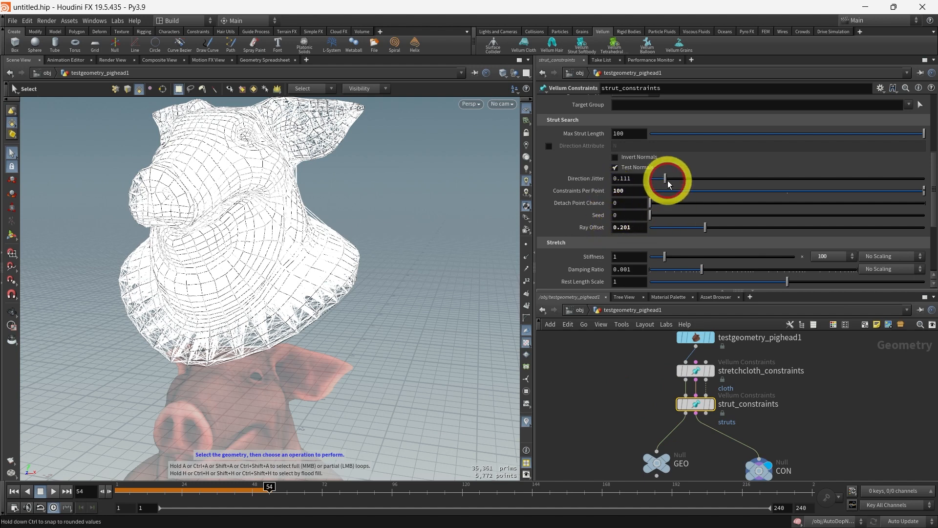
left_click_drag(667, 186, 741, 186)
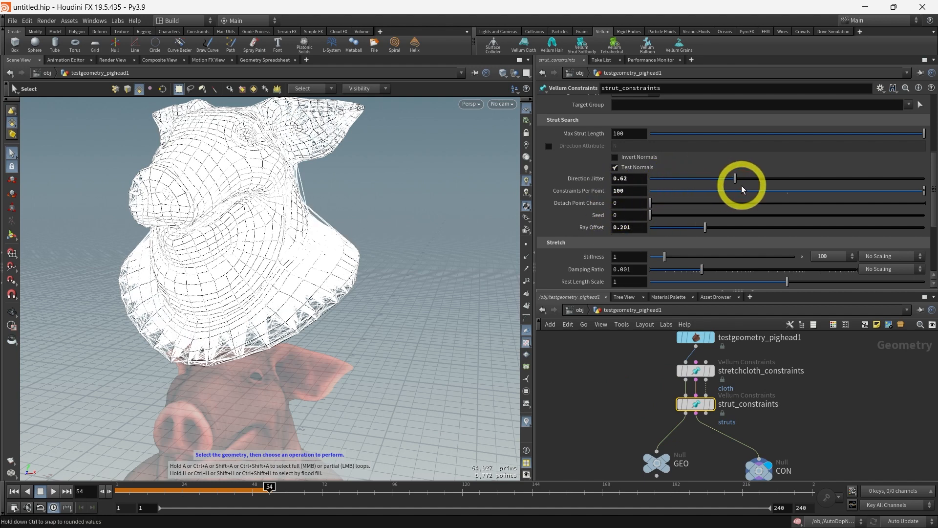
left_click(761, 186)
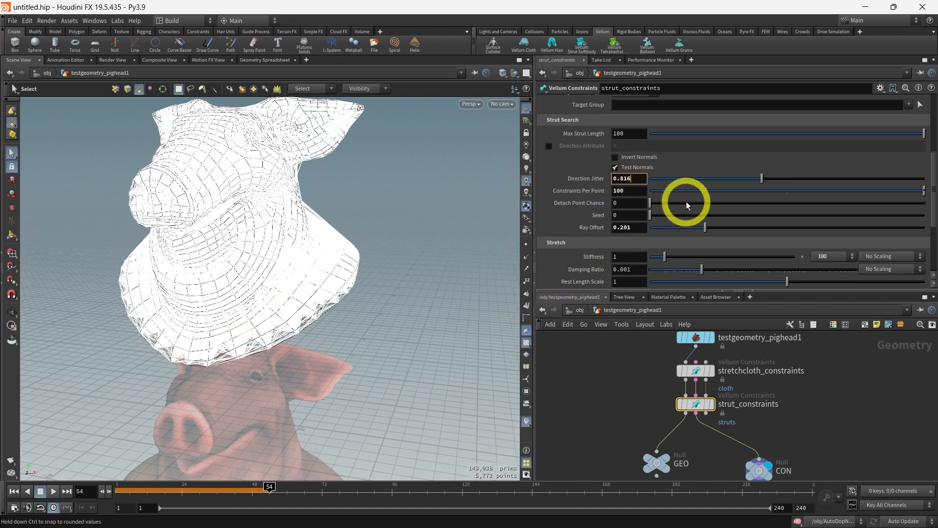
Return to the object level, replay the simulation from frame 1 to check the head's landing, stop it and rewind to frame 1
left_click(580, 310)
left_click_drag(441, 302, 373, 205, "alt")
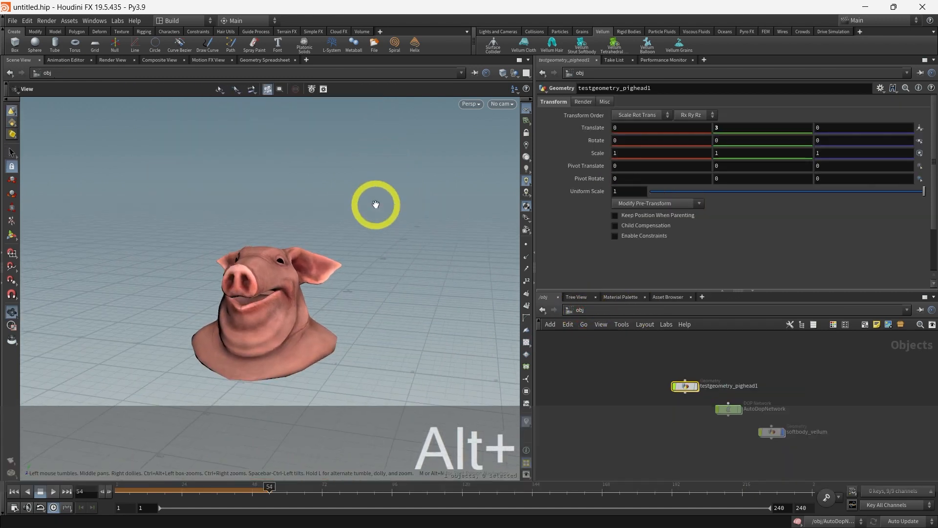
left_click(265, 486)
left_click_drag(266, 486, 105, 485)
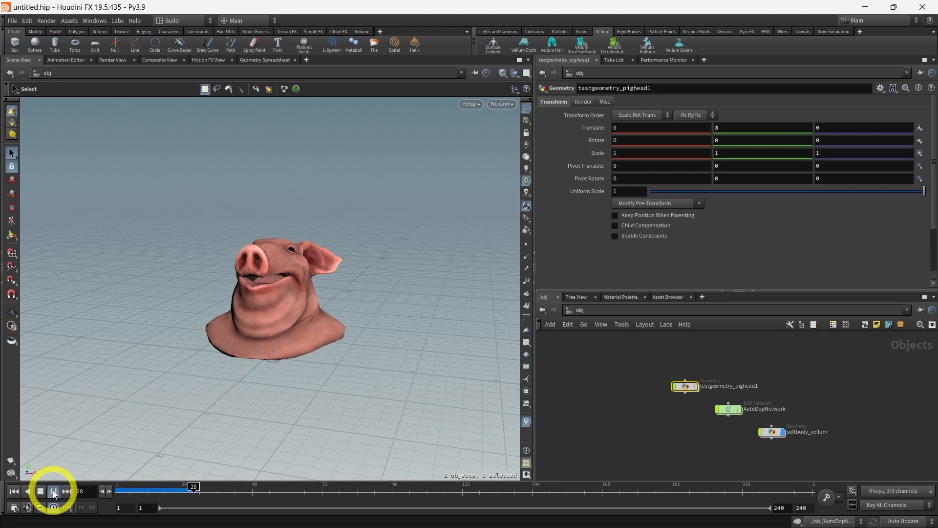
left_click(54, 493)
left_click(121, 488)
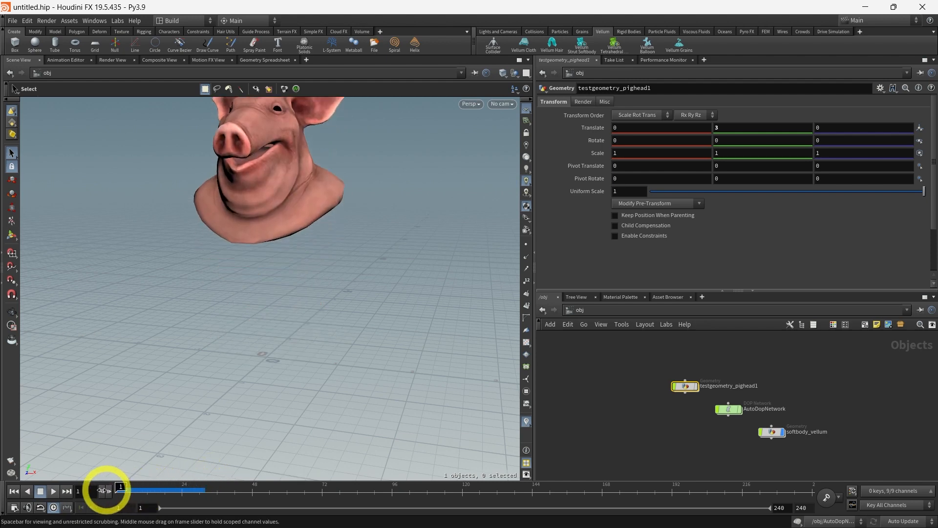
Open the pig head network and set the Constraints Per Point of strut_constraints to 50 and its Seed to 0.127
double_click(689, 386)
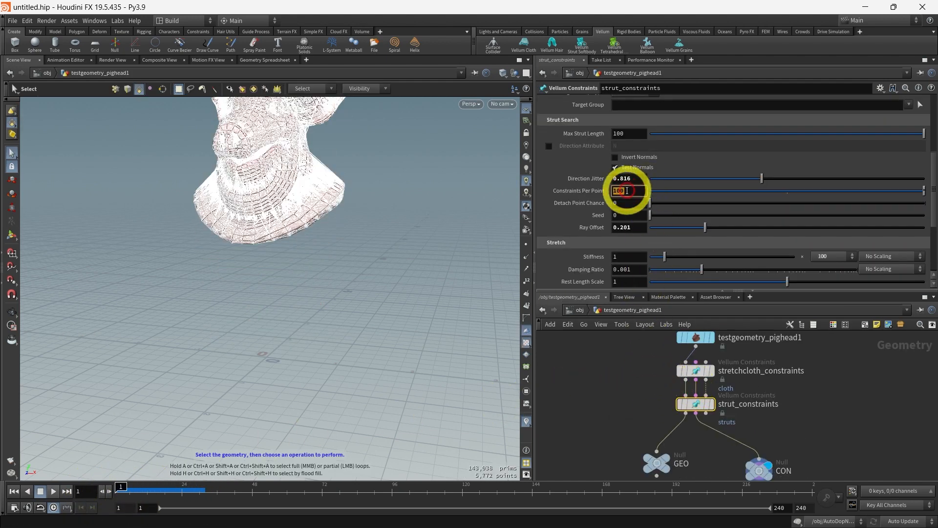
type("50")
key("Return")
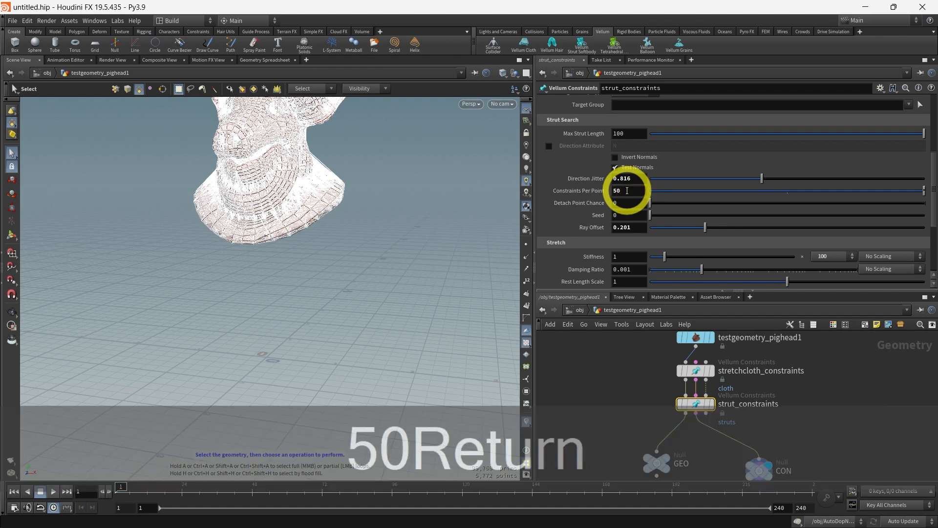
left_click_drag(398, 245, 326, 313, "alt")
left_click_drag(651, 216, 685, 215)
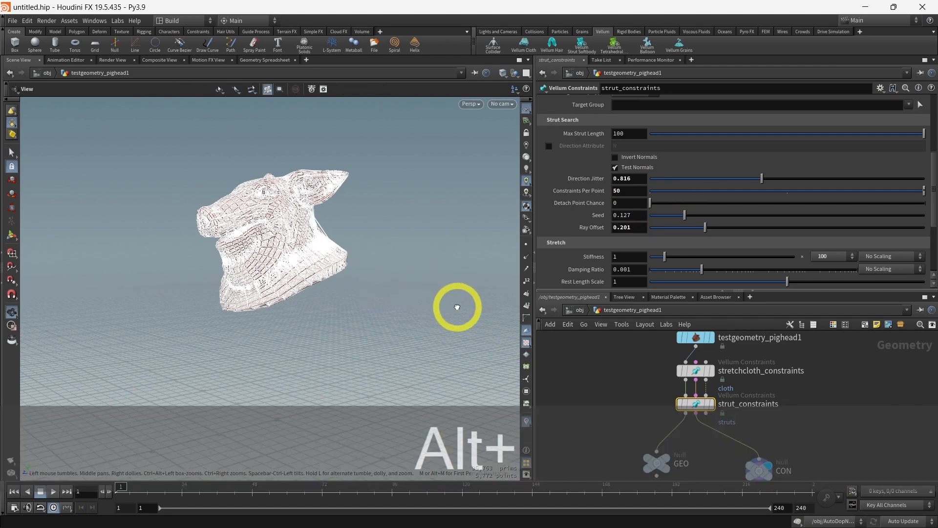
left_click_drag(456, 308, 376, 309, "alt")
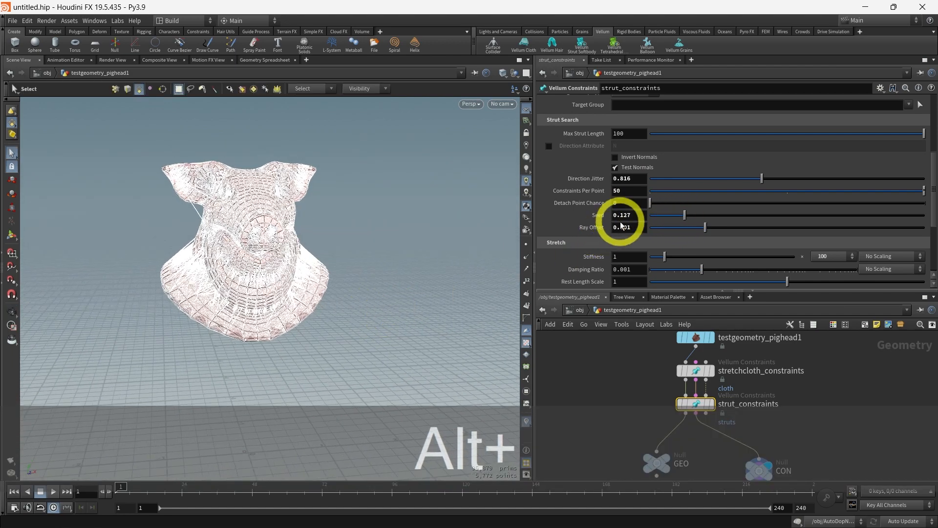
Set the Ray Offset of strut_constraints to 0.469 and check the struts on the pig head
left_click_drag(708, 230, 735, 230)
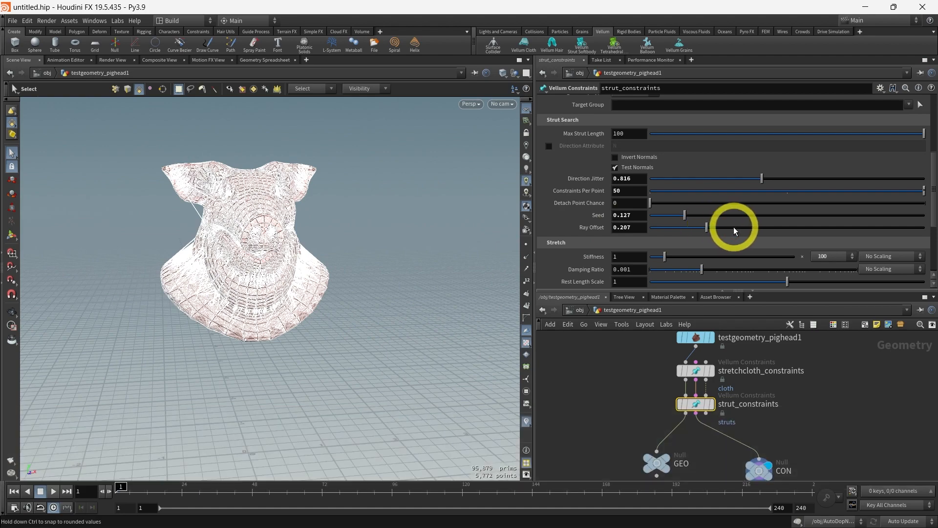
left_click(779, 230)
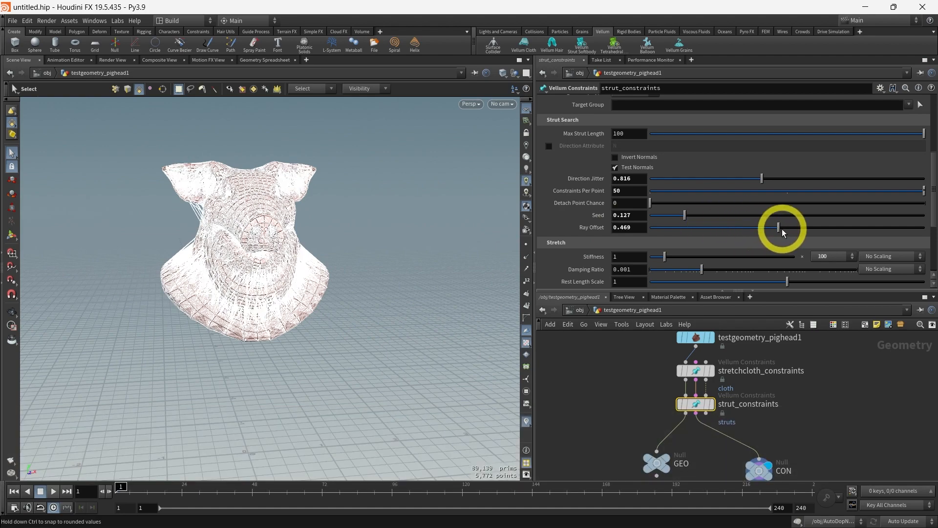
mouse_move(419, 328)
left_mouse_down("alt")
mouse_move(323, 312)
mouse_move(314, 318)
mouse_move(418, 314)
mouse_move(480, 329)
mouse_move(421, 330)
left_mouse_up("alt")
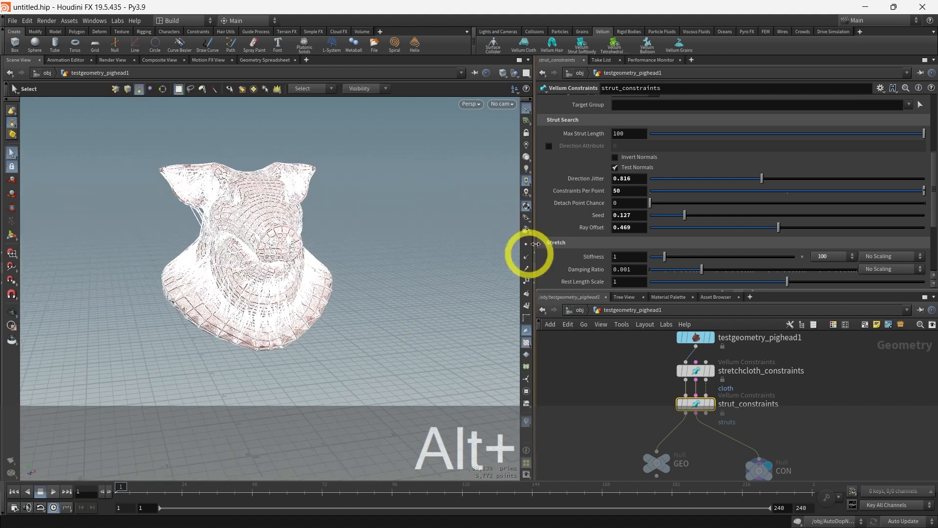
Return to the object level, play the simulation, stop it at frame 44 and examine the landed head from the side
left_click(580, 310)
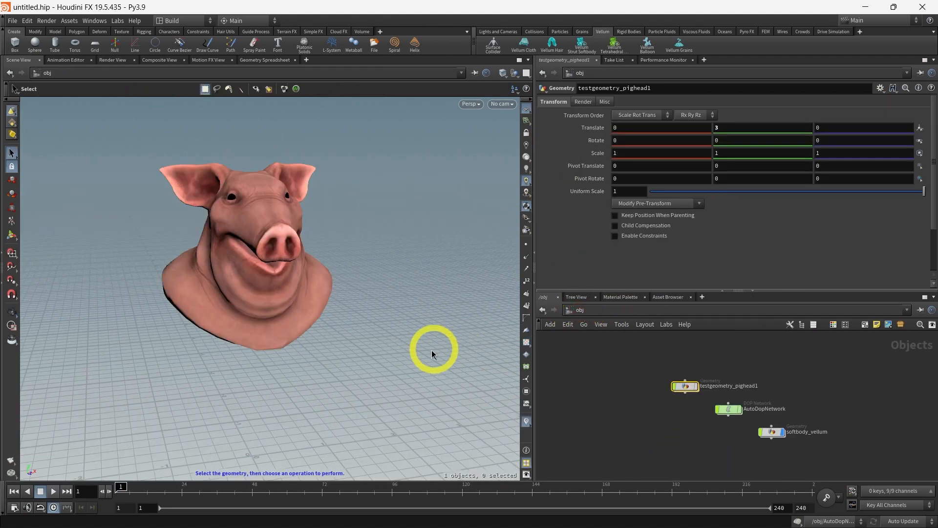
left_click_drag(432, 349, 396, 342, "alt")
middle_click_drag(396, 342, 381, 302, "alt")
left_click(53, 490)
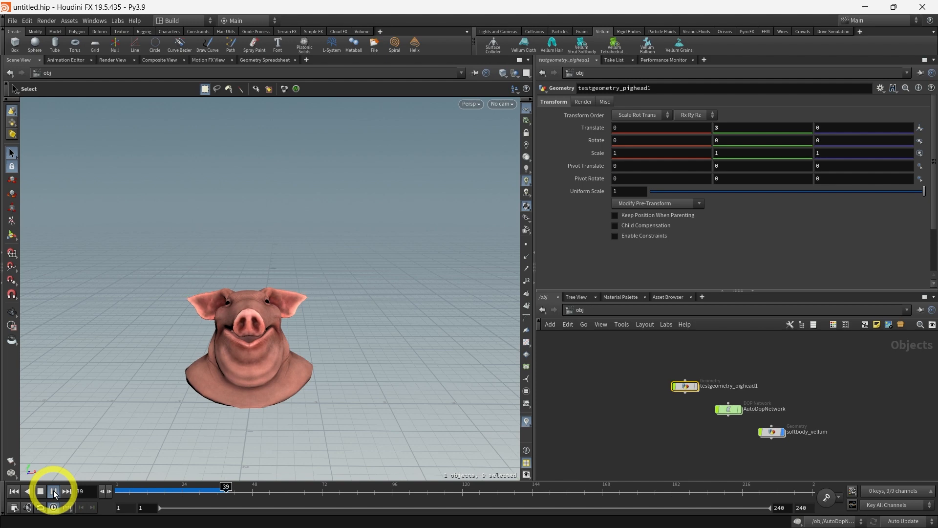
left_click_drag(244, 433, 291, 364, "alt")
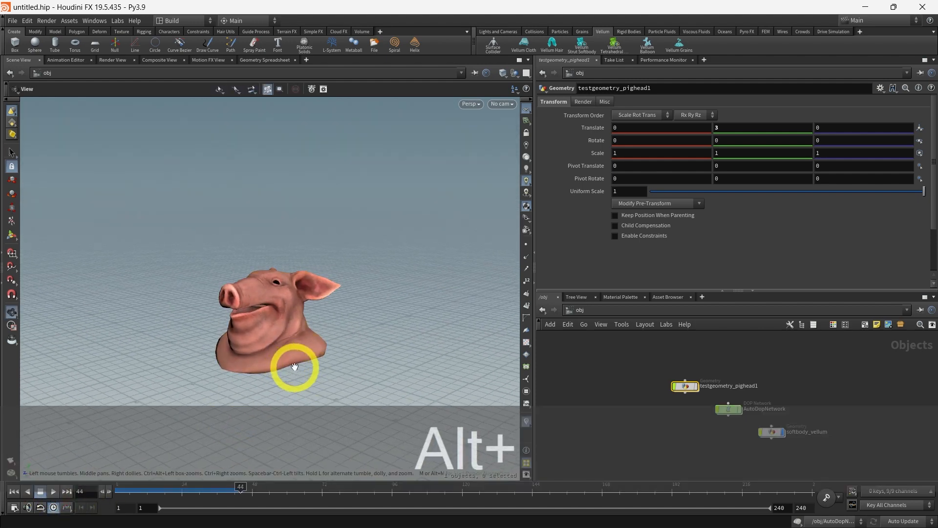
scroll(291, 364, "up", 4)
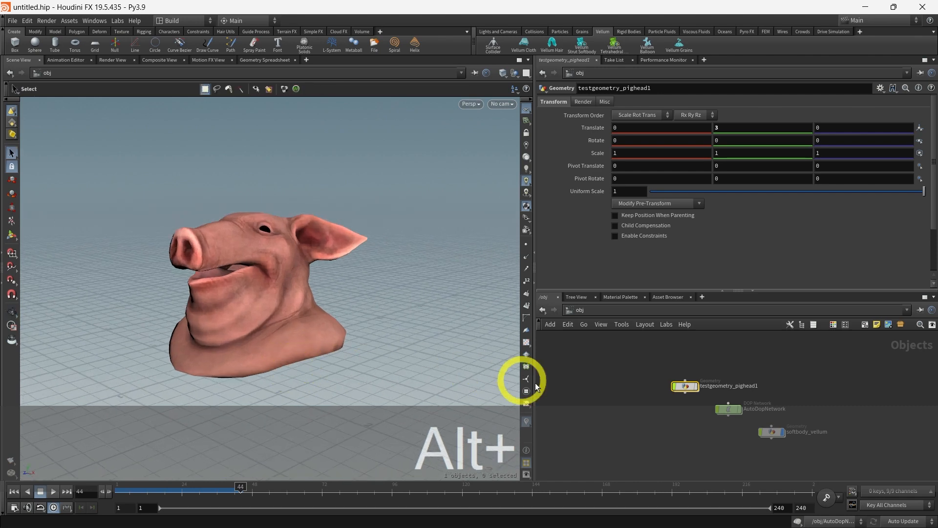
Open the pig head network again and set the Constraints Per Point of strut_constraints to 10
double_click(691, 390)
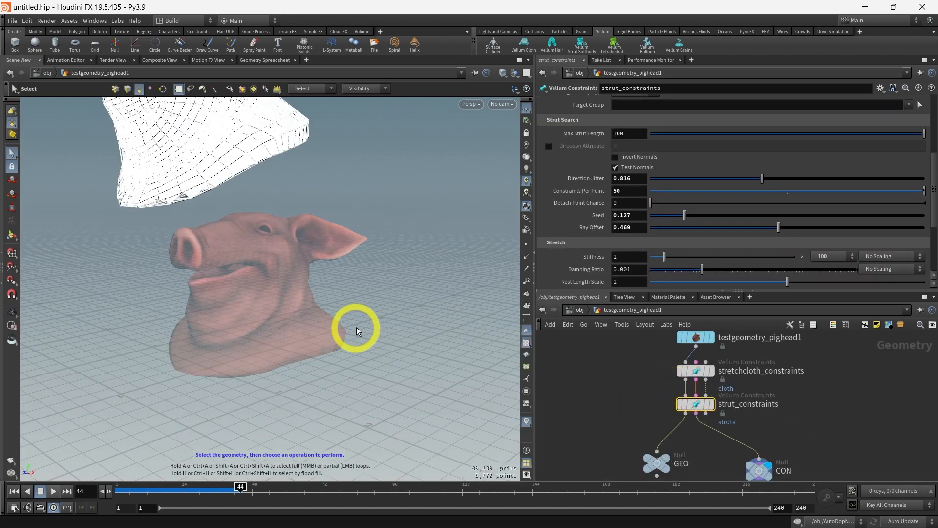
left_click(576, 310)
left_click(685, 387)
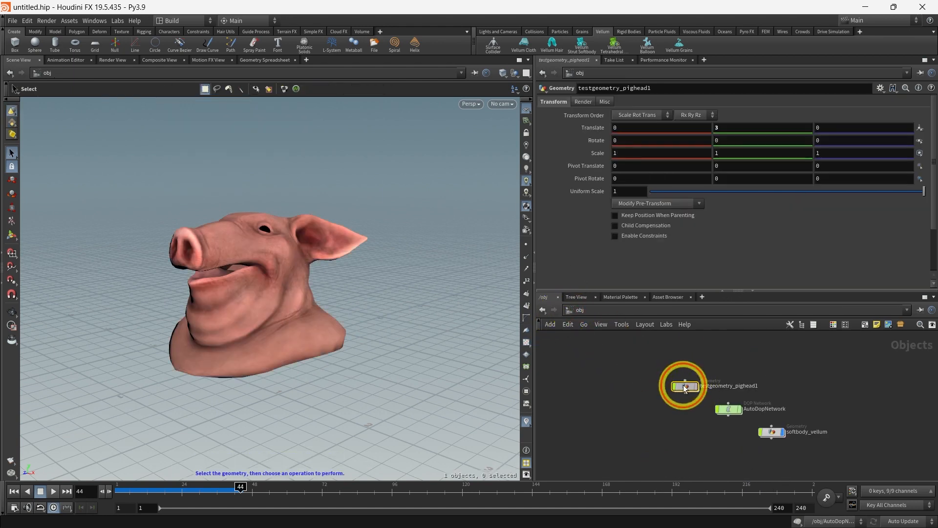
double_click(685, 387)
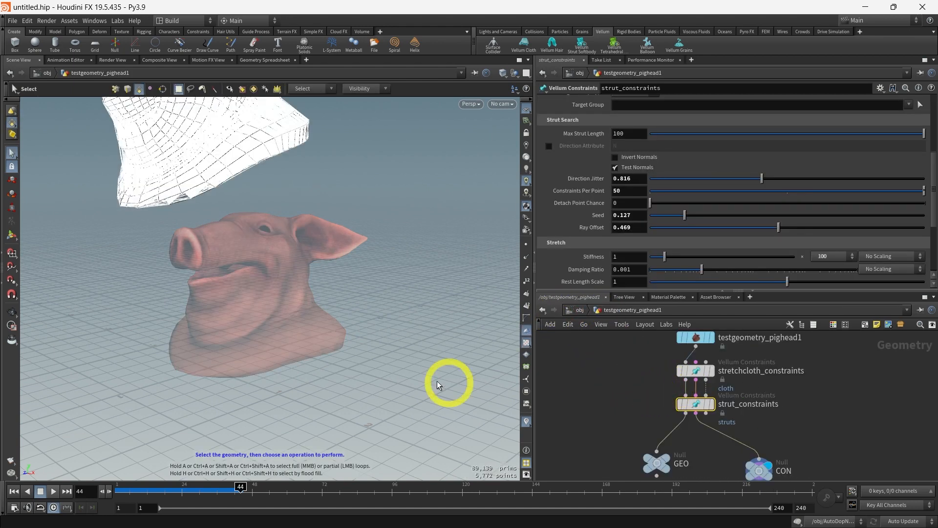
left_click_drag(388, 373, 396, 364, "alt")
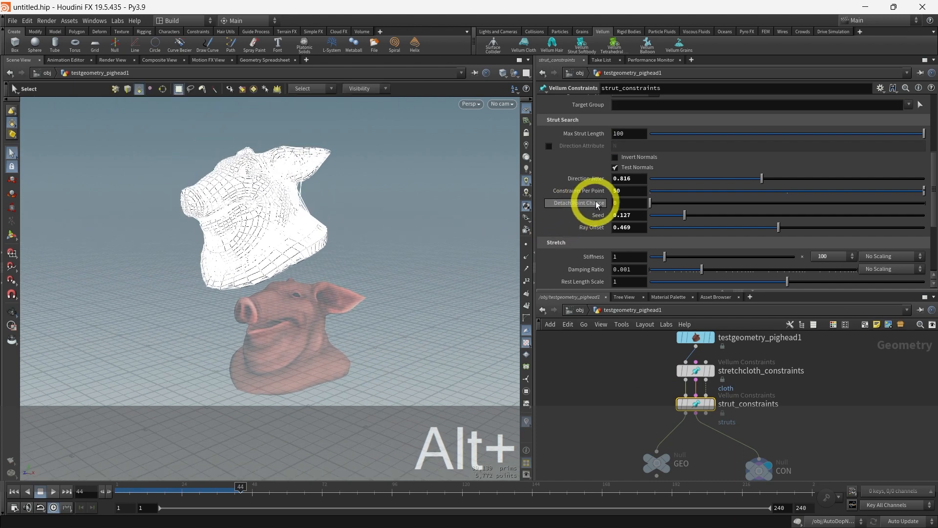
left_click(625, 191)
type("10")
key("Return")
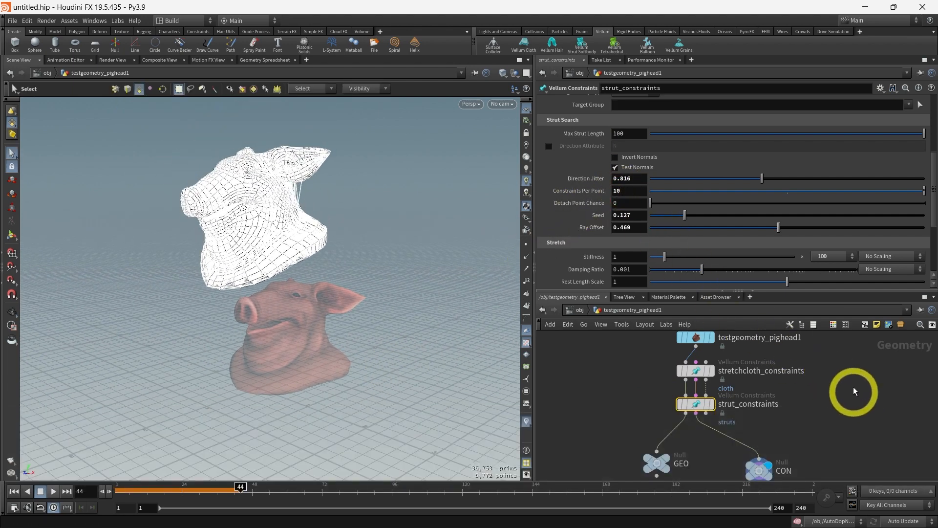
Set the stretch Stiffness multiplier of strut_constraints to 1 000
left_click(852, 256)
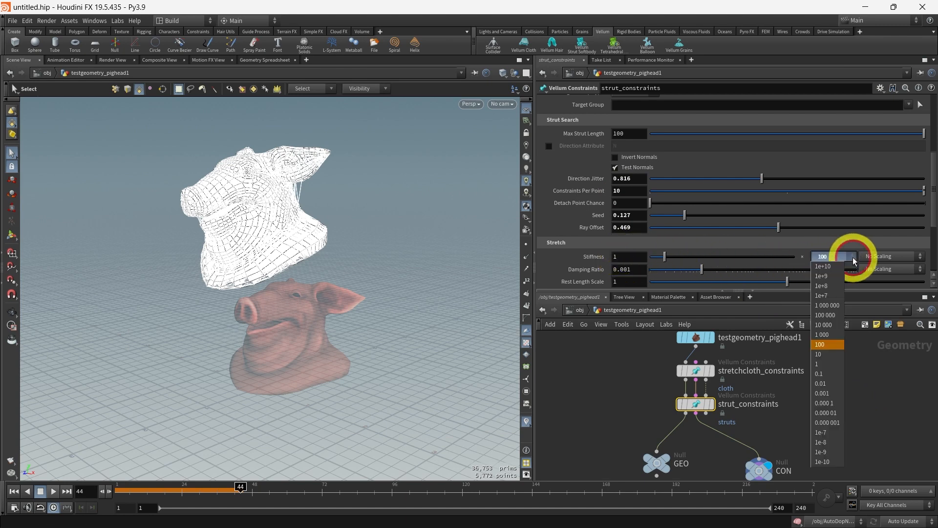
left_click(822, 335)
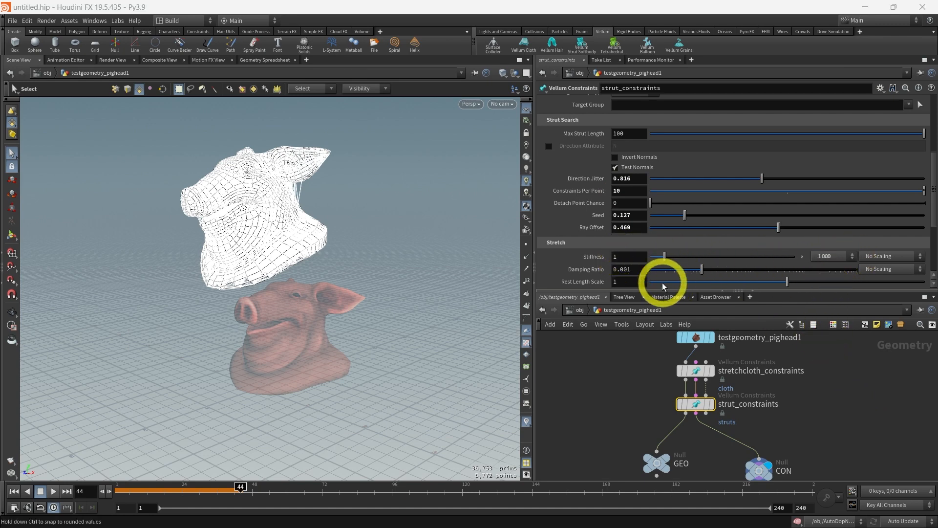
scroll(591, 272, "down", 1)
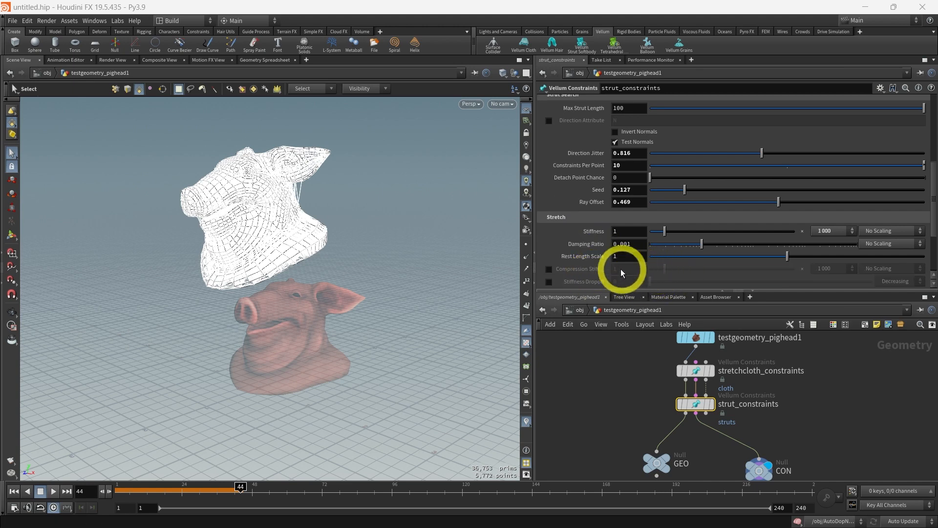
Return to the object level and replay the simulation twice from frame 1, checking the head's landing from the side and the front
left_click(580, 310)
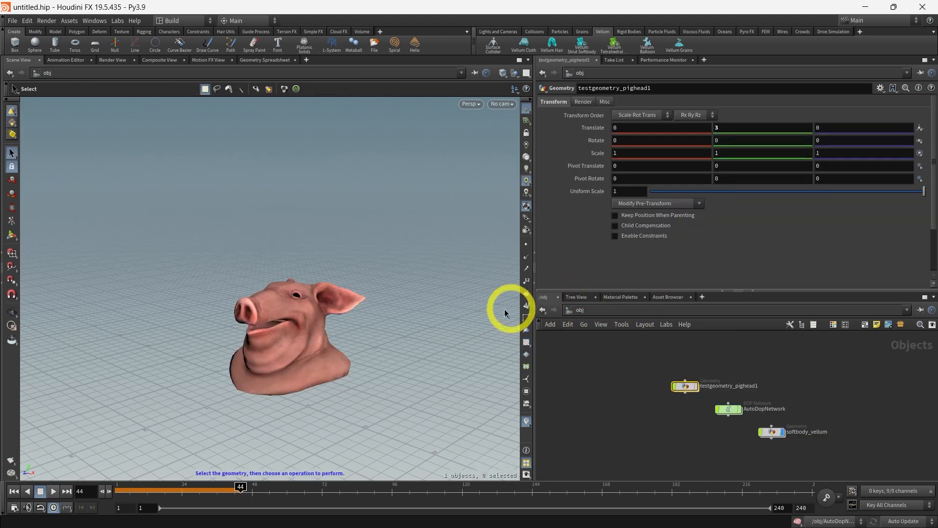
left_click_drag(238, 486, 86, 486)
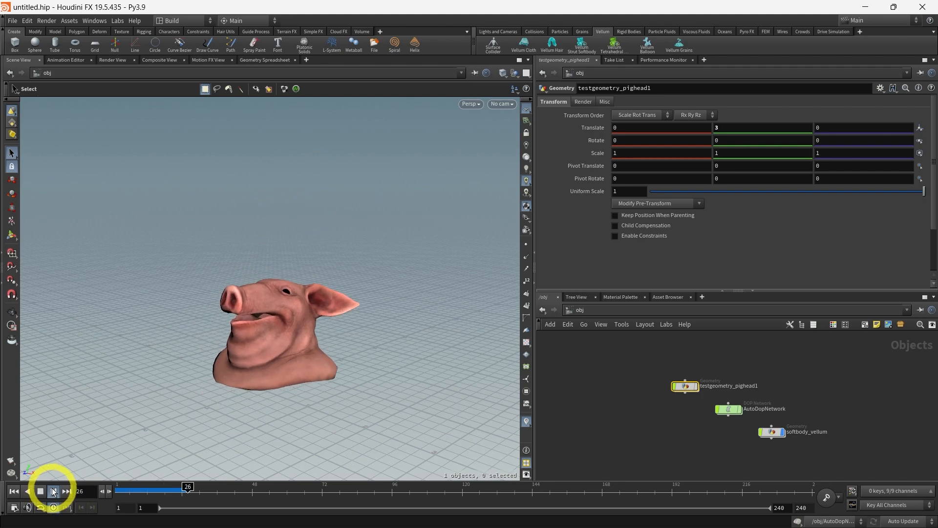
key("alt")
left_click_drag(212, 442, 397, 324, "alt")
left_click_drag(207, 502, 109, 490)
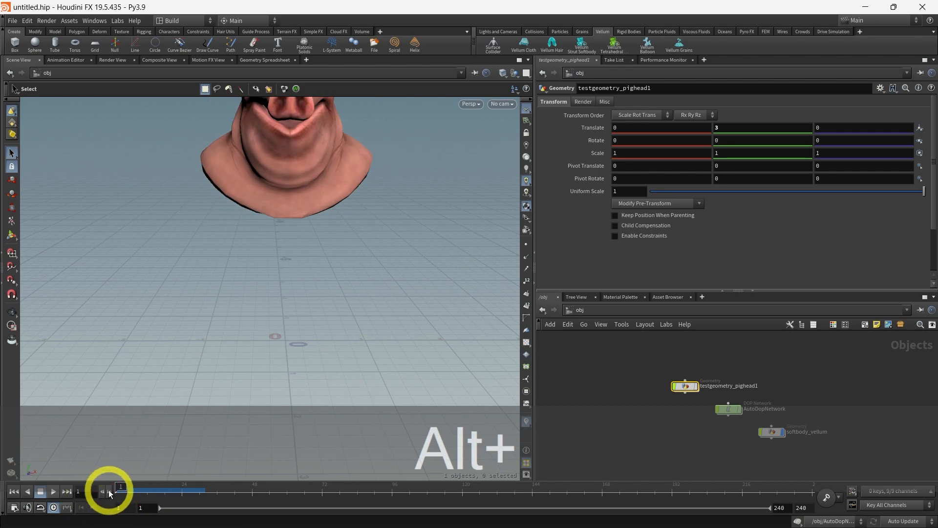
left_click_drag(286, 406, 318, 395, "alt")
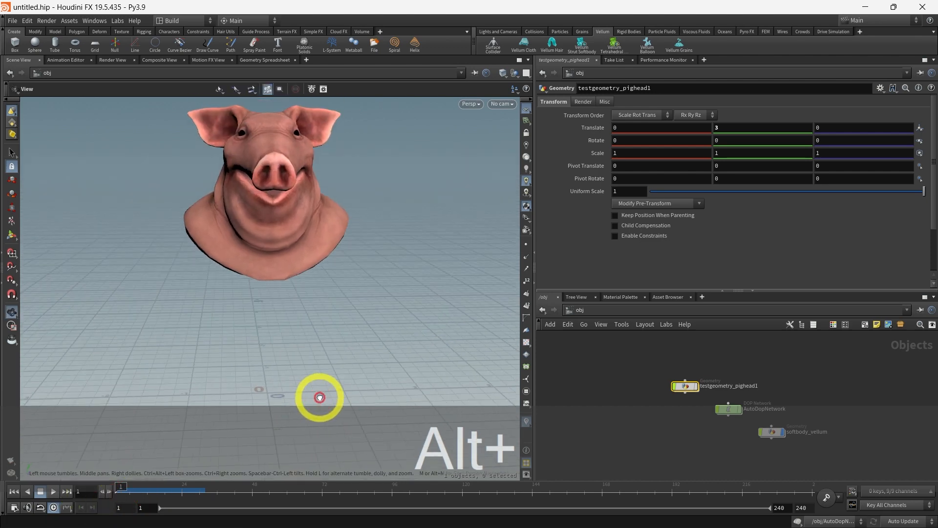
left_click(54, 492)
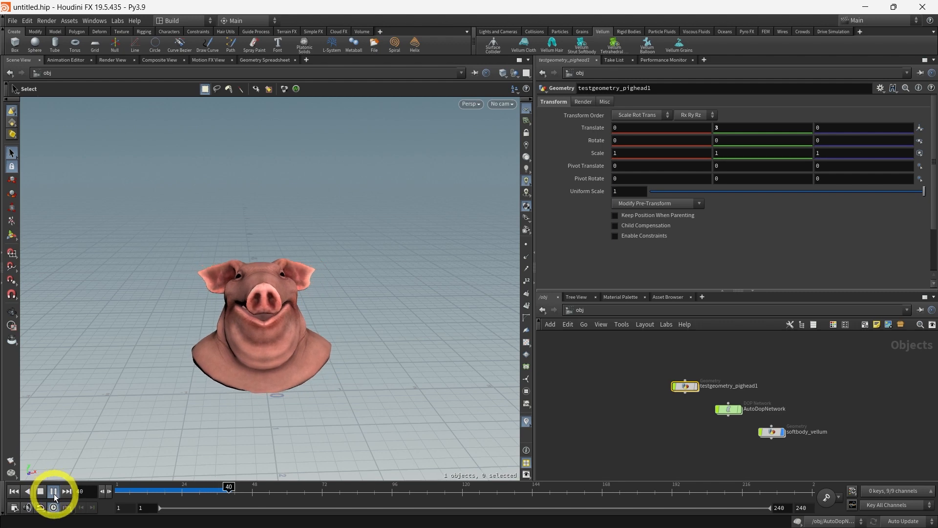
left_click(54, 493)
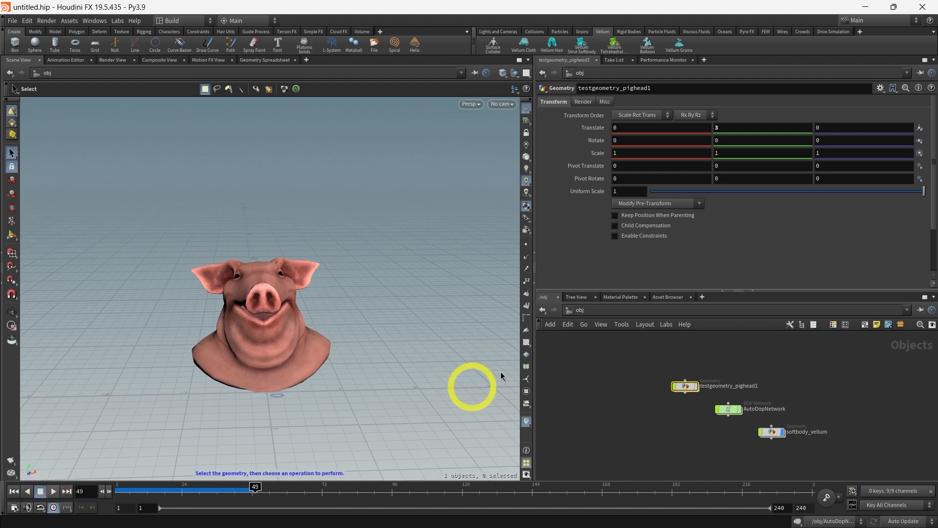
Open the pig head network and set the stretch Stiffness multiplier of strut_constraints to 1
double_click(685, 387)
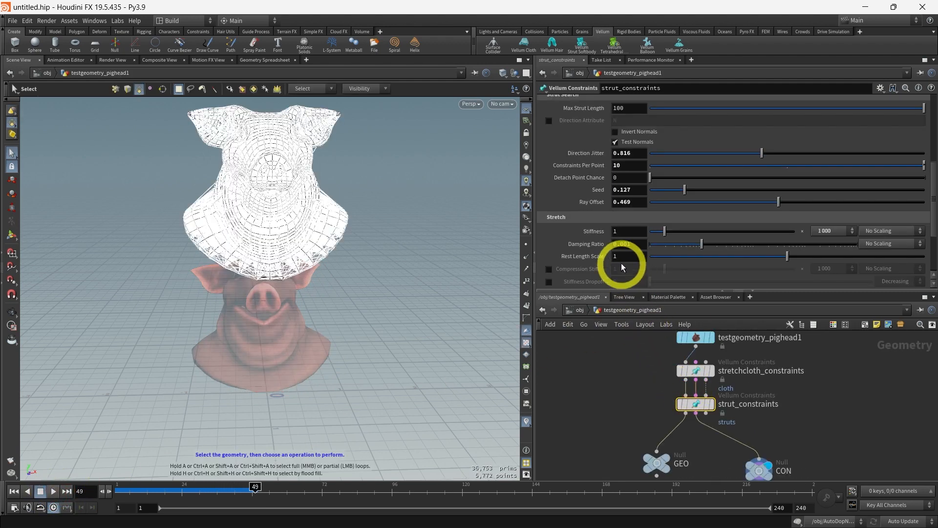
left_click(852, 230)
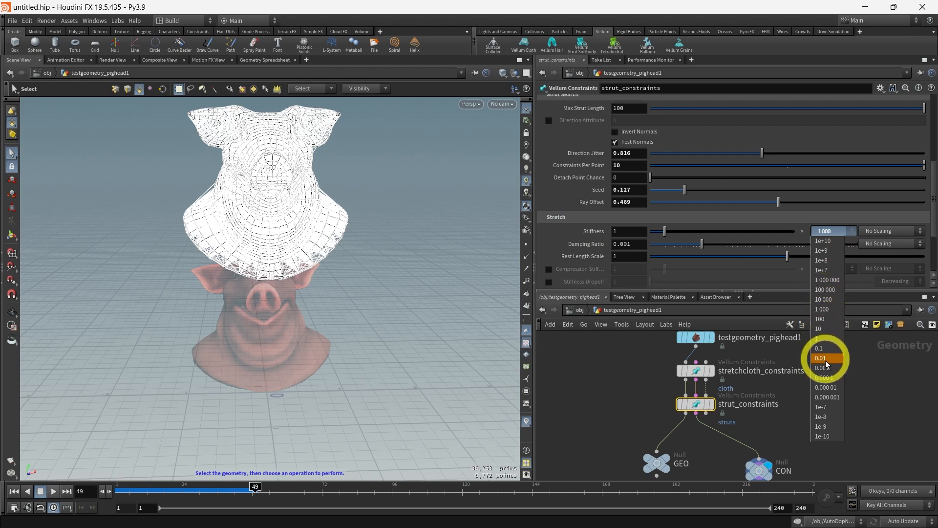
left_click(824, 341)
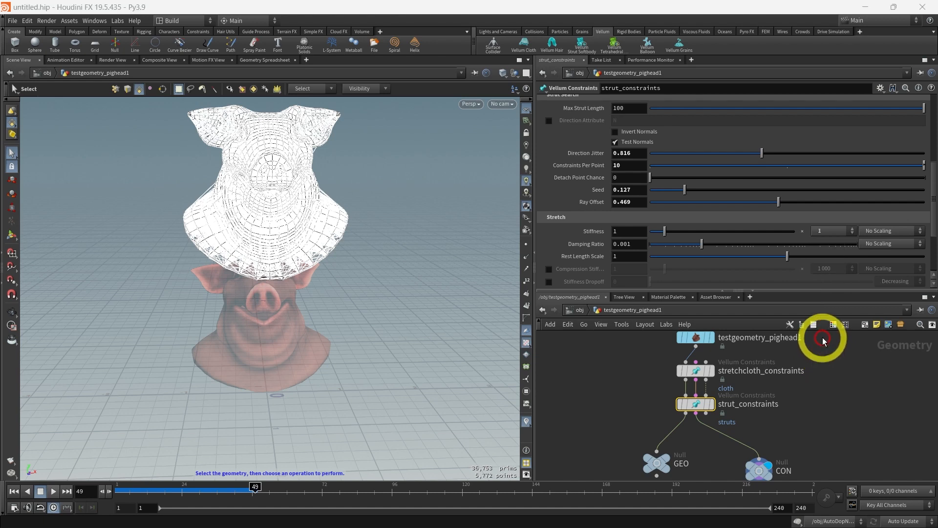
Rewind to frame 1, return to the object level, play the simulation to check the head's deformation, stop it and rewind to frame 1
left_click_drag(256, 485, 94, 485)
left_click(577, 313)
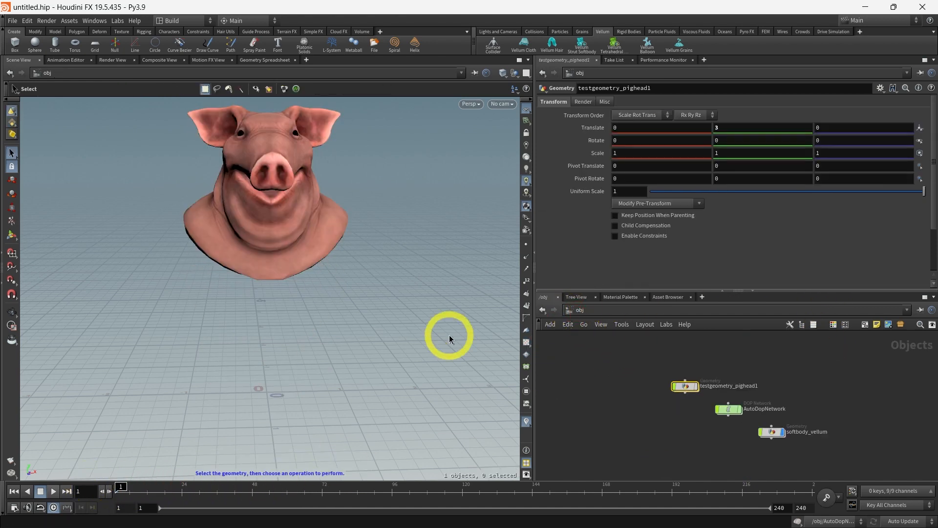
left_click(53, 491)
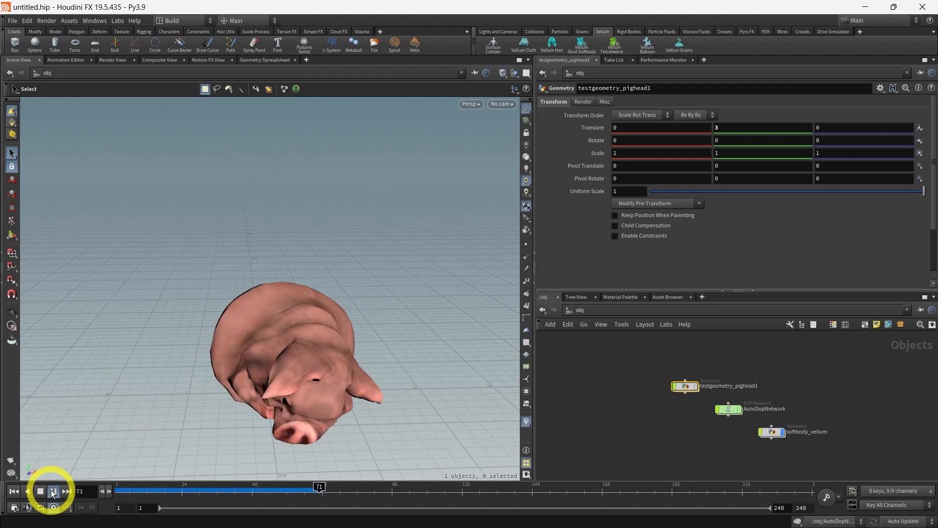
left_click(53, 491)
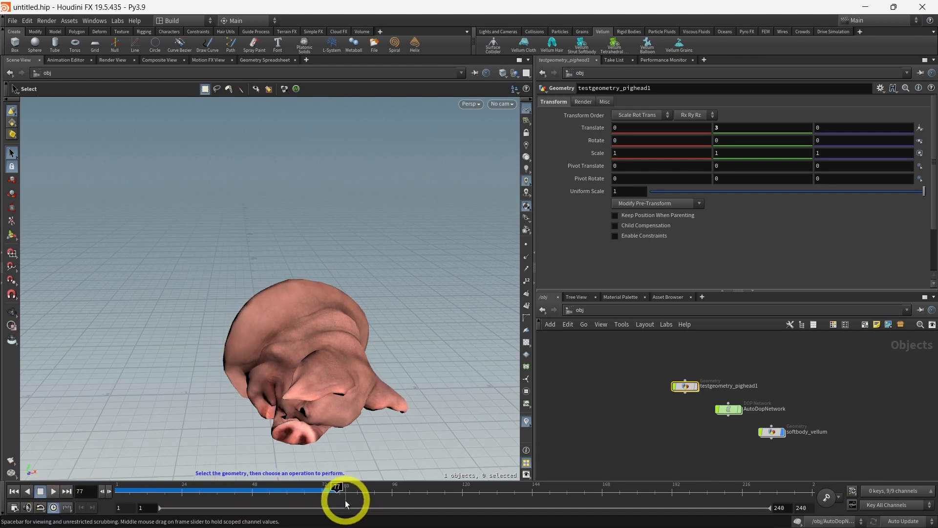
left_click_drag(331, 487, 73, 486)
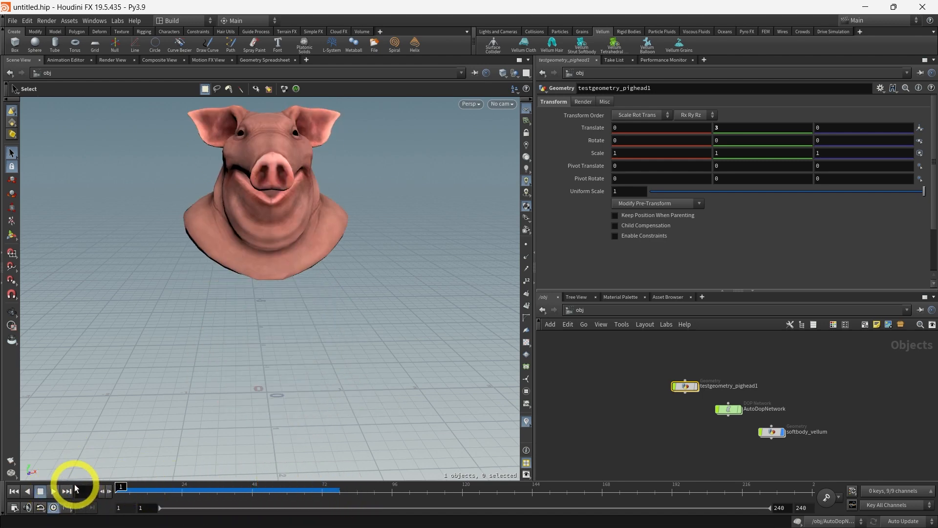
Set the stretch Stiffness multiplier of strut_constraints in the pig head network to 1e+10 and return to the object level
double_click(685, 385)
middle_click_drag(625, 395, 596, 405)
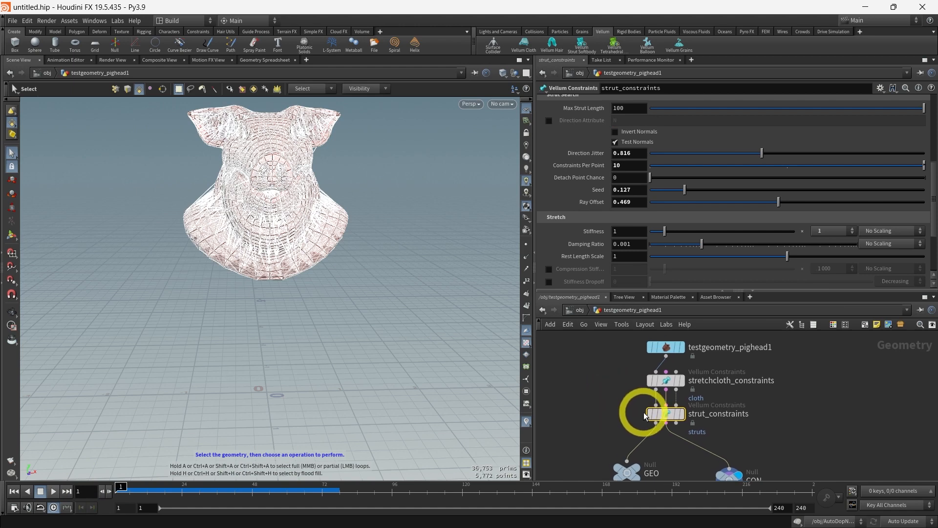
left_click(833, 231)
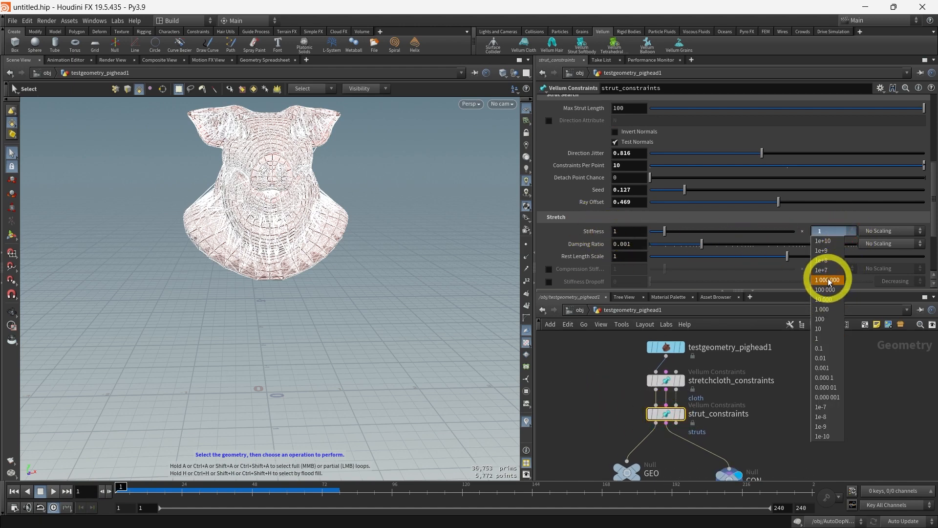
left_click(824, 241)
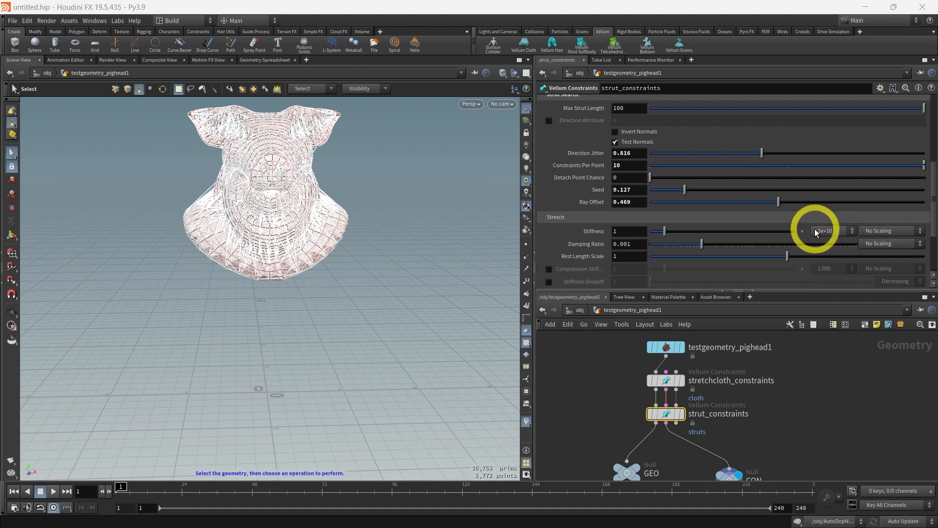
left_click(581, 310)
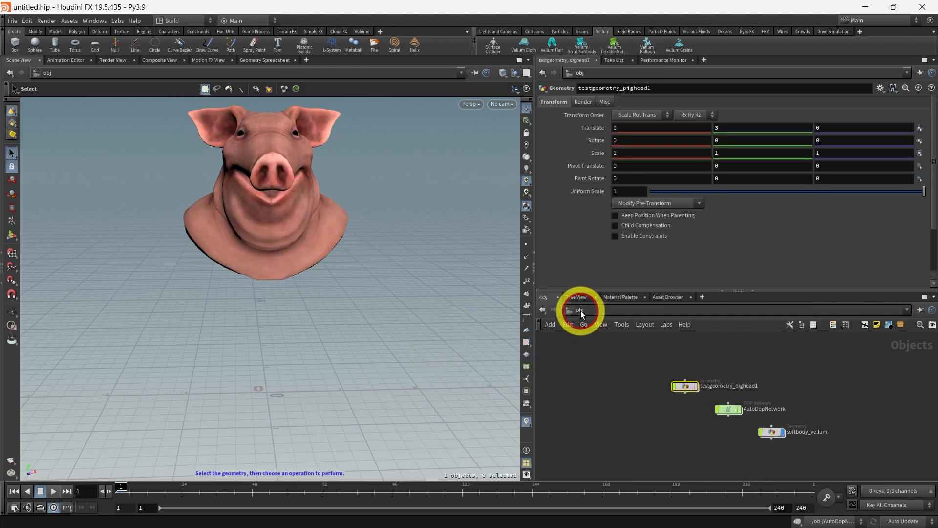